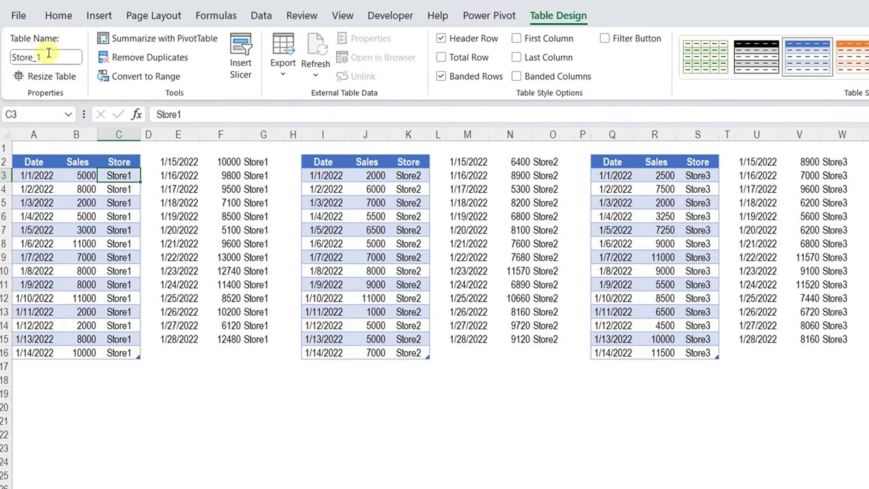
Check the table names of the Store2 and Store3 tables and examine the loose Store1 data in E2:G15.
left_click(360, 203)
left_click(639, 216)
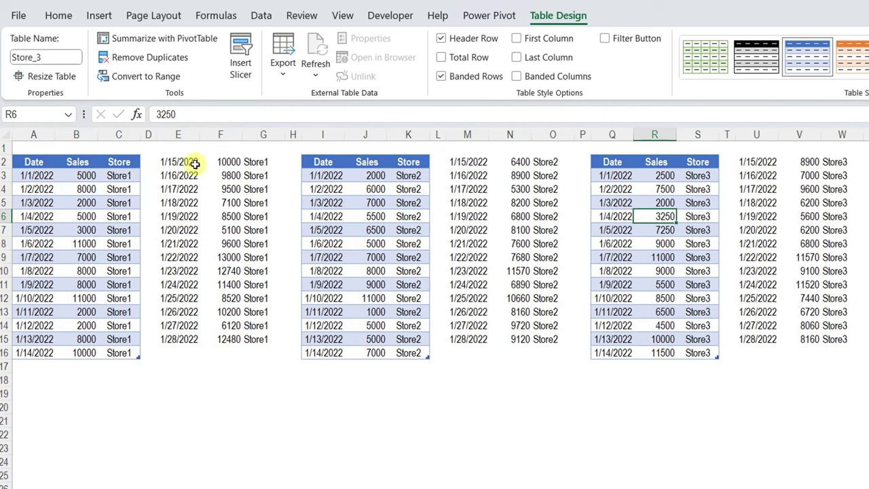
left_click_drag(188, 165, 267, 335)
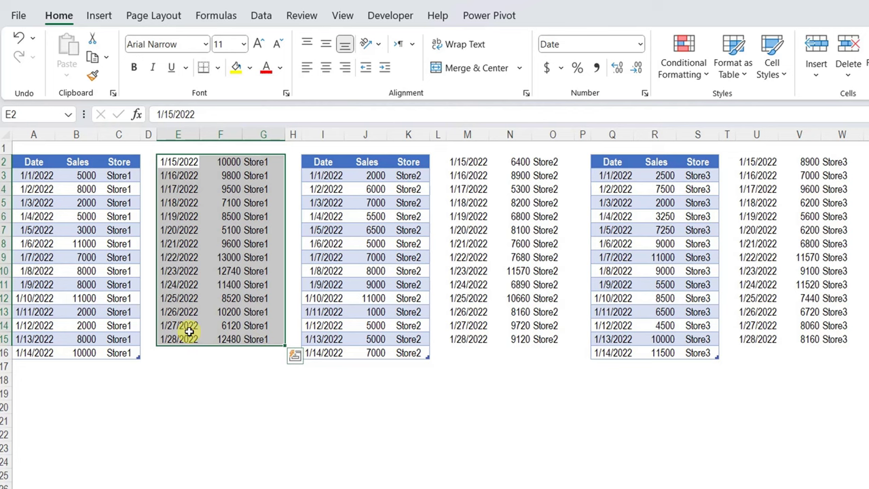
left_click(178, 162)
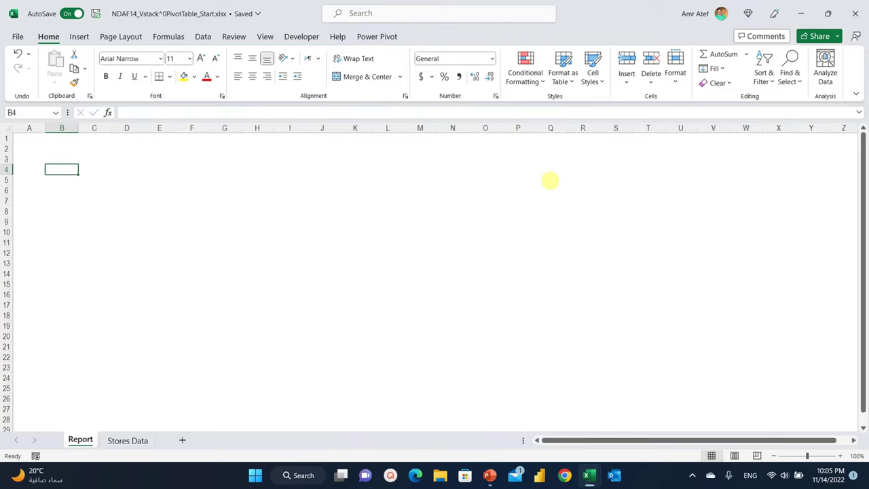
Enter =VSTACK(Store_1,Store_2,Store_3) in cell B4 of the Report sheet.
type("=")
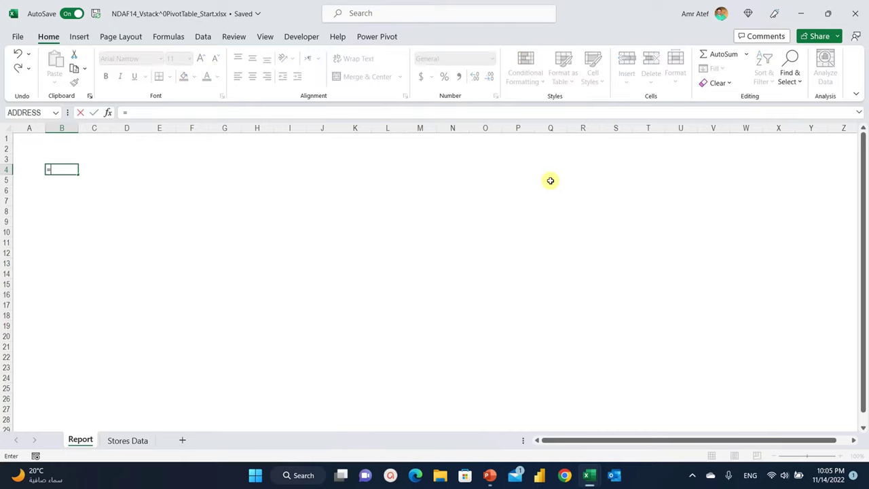
type("vs")
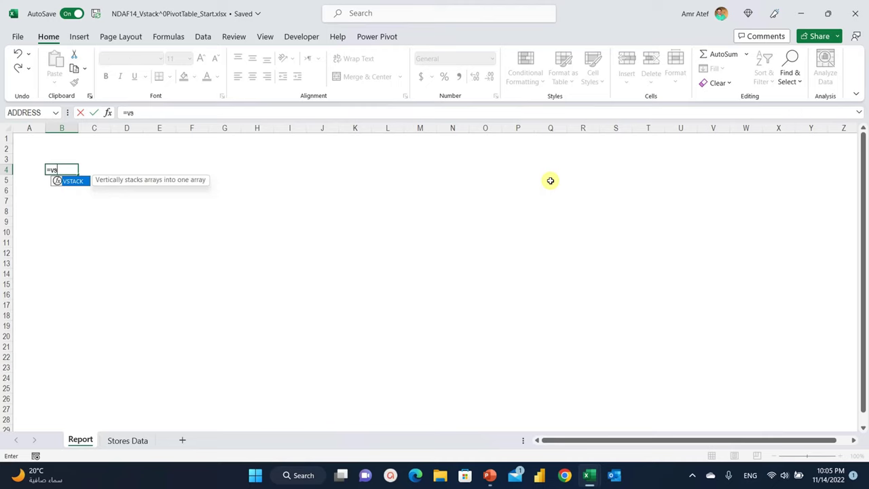
key("Tab")
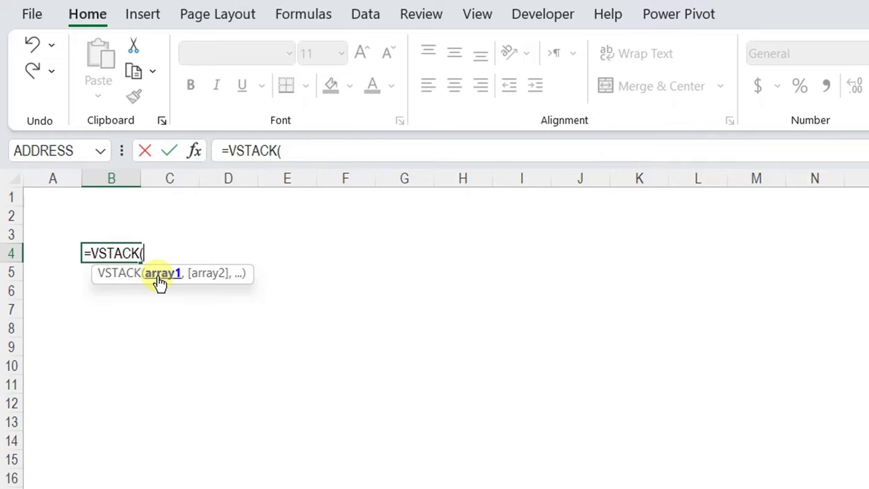
type("stor")
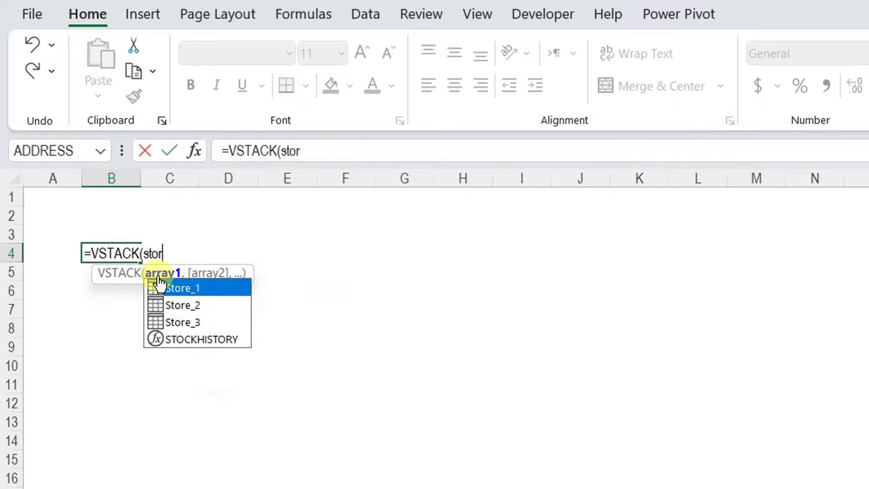
double_click(197, 289)
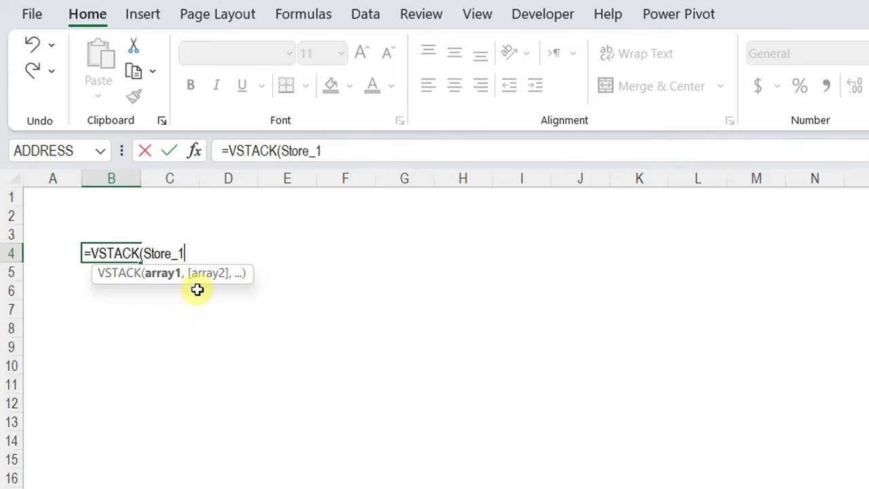
type(",")
type("stor")
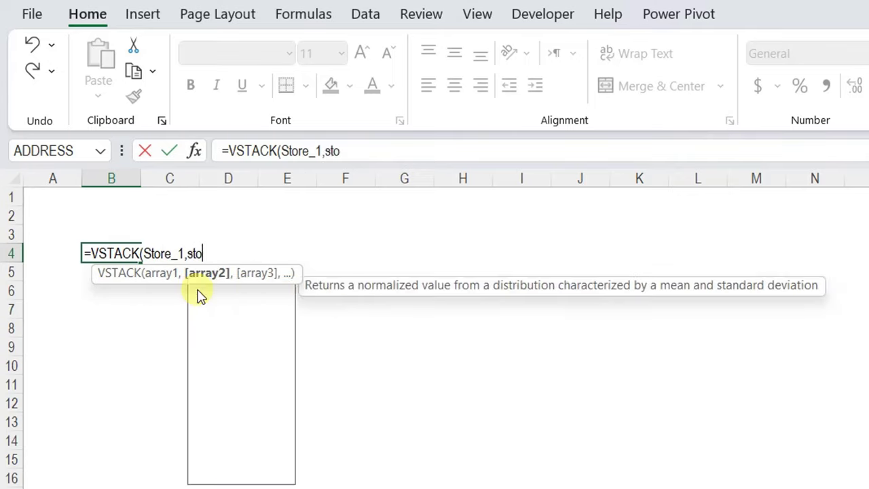
double_click(199, 303)
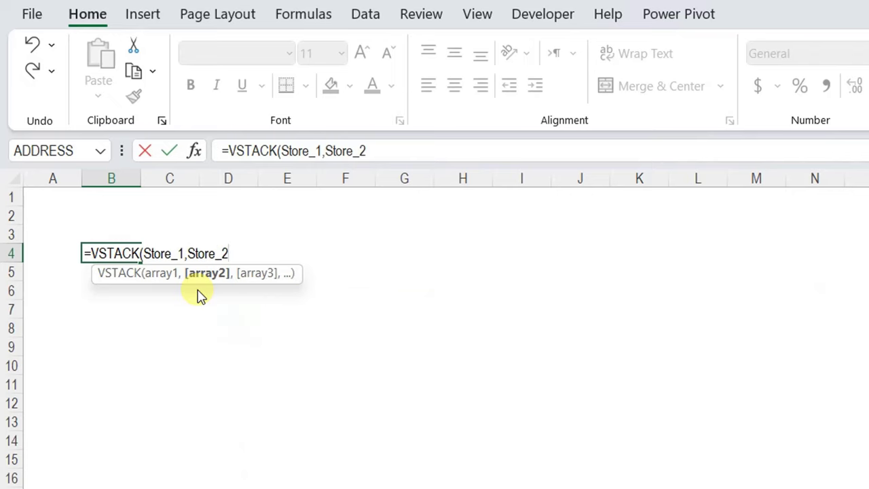
type(",St")
key("Down")
key("Down")
key("Down")
key("Down")
key("Down")
key("Down")
key("Down")
key("Down")
key("Down")
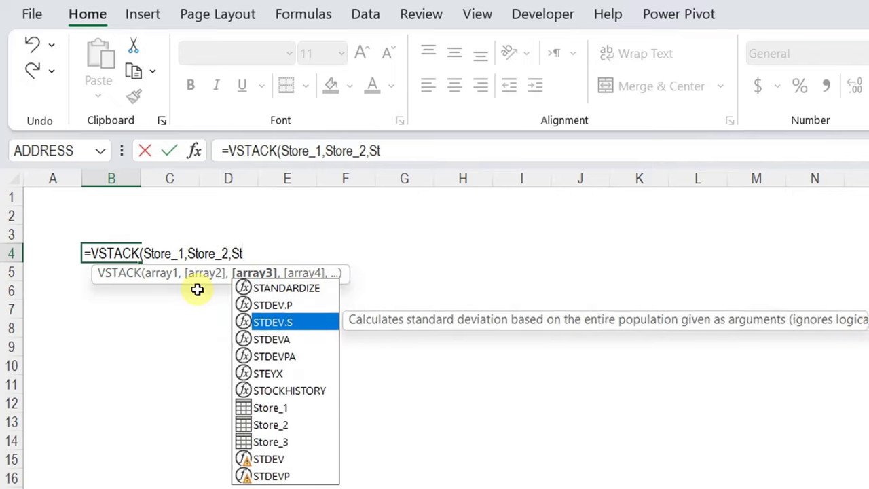
key("Tab")
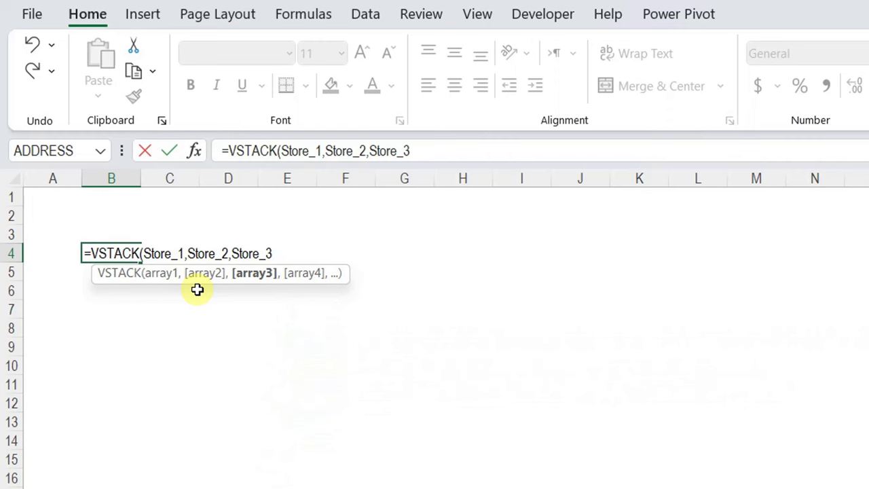
type(")")
key("Return")
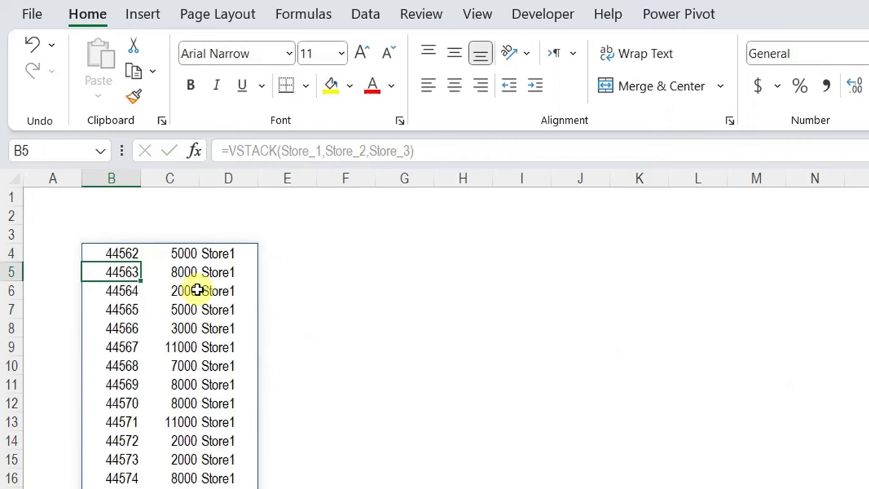
Enter =ROWS(B4#) in cell B2 to count the rows of the stacked data.
scroll(194, 428, "down", 7)
scroll(194, 427, "up", 5)
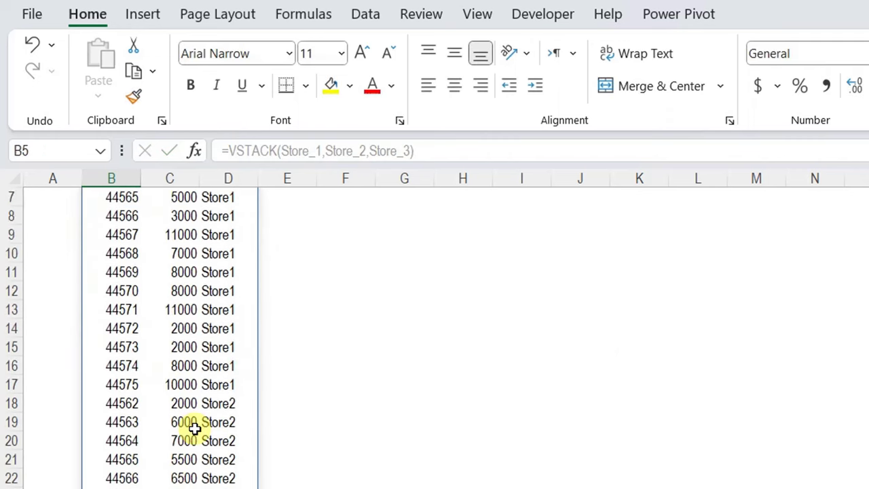
scroll(195, 423, "up", 2)
scroll(194, 421, "down", 2)
scroll(194, 419, "up", 2)
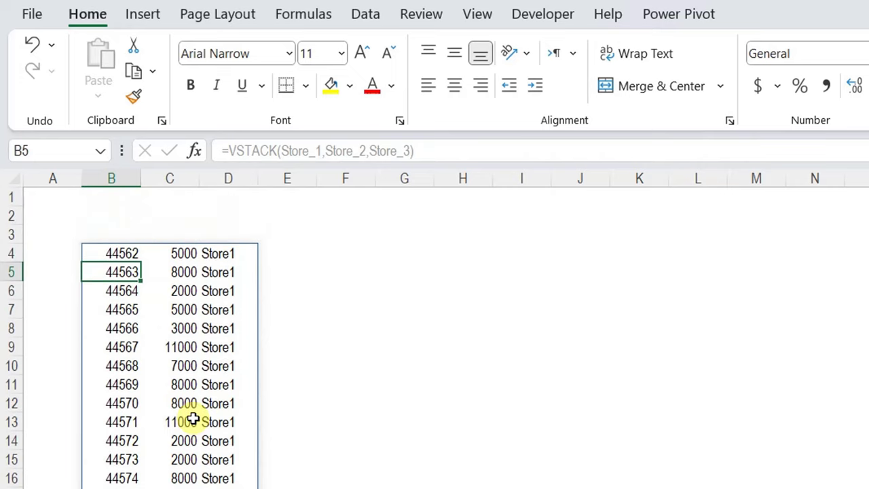
left_click(126, 208)
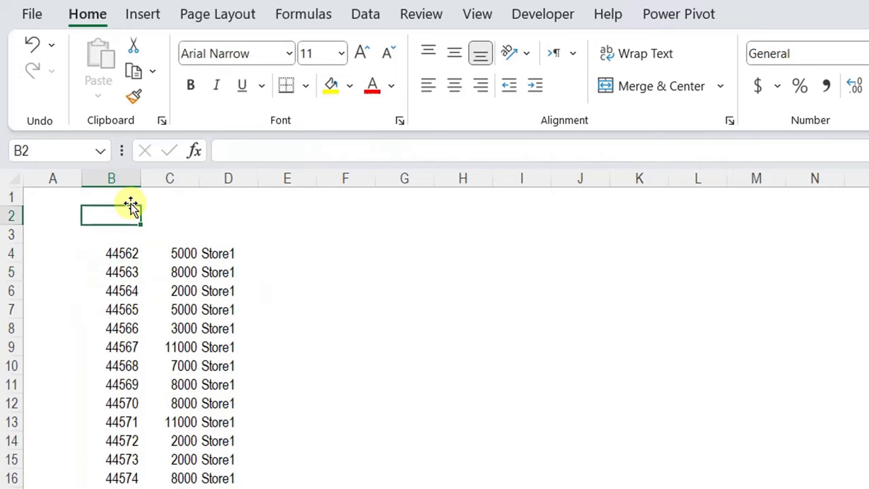
type("=R")
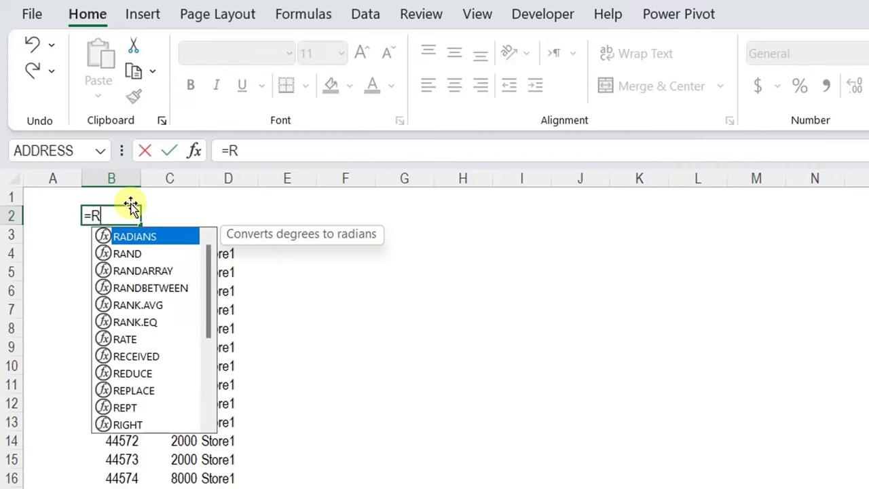
type("ows")
key("Tab")
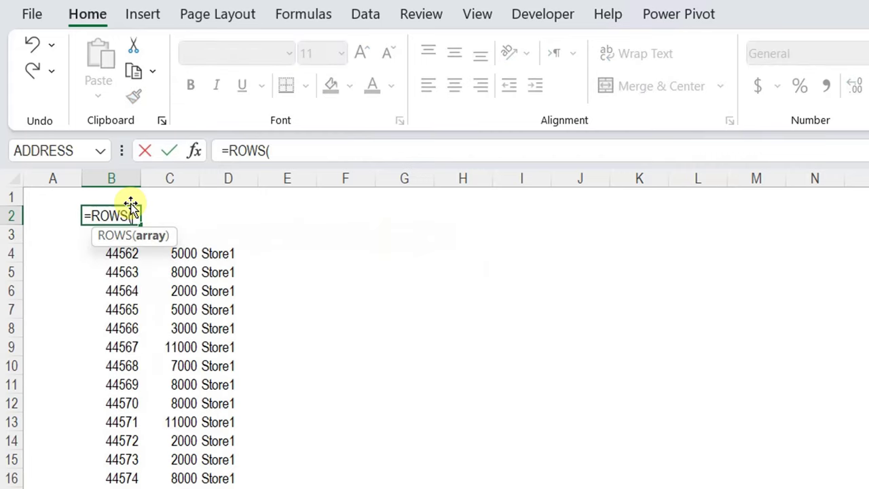
left_click(127, 256)
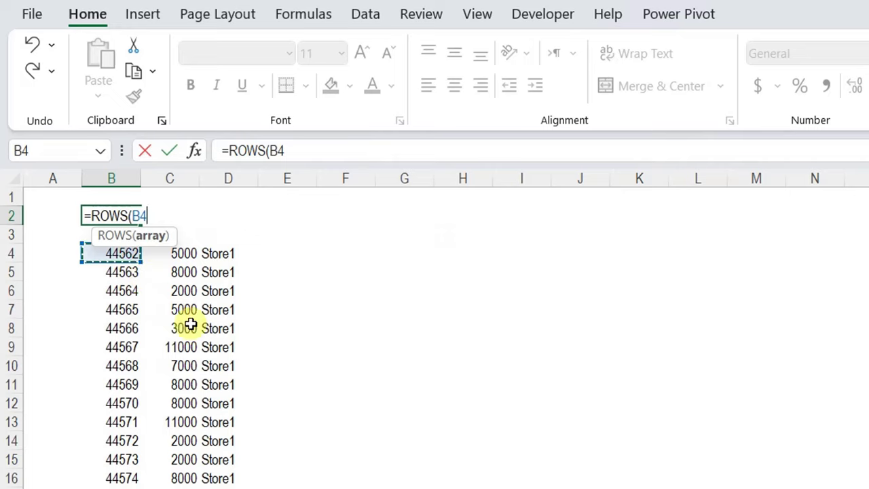
type("#")
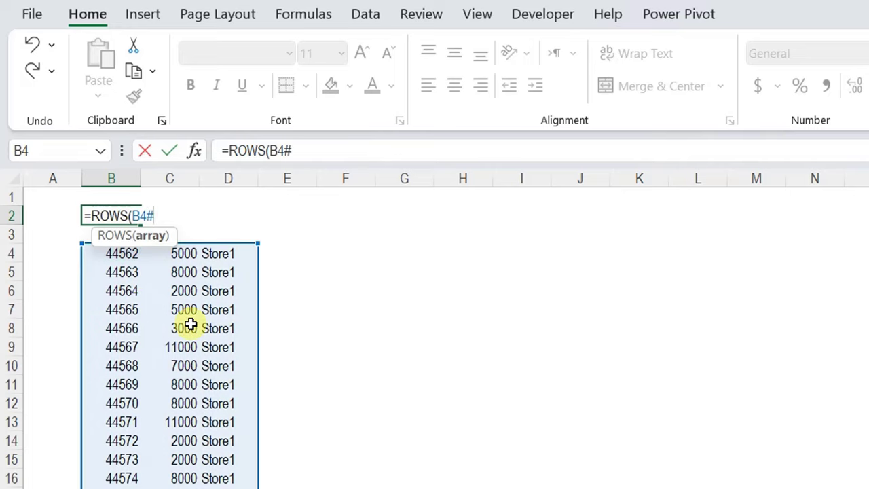
type(")")
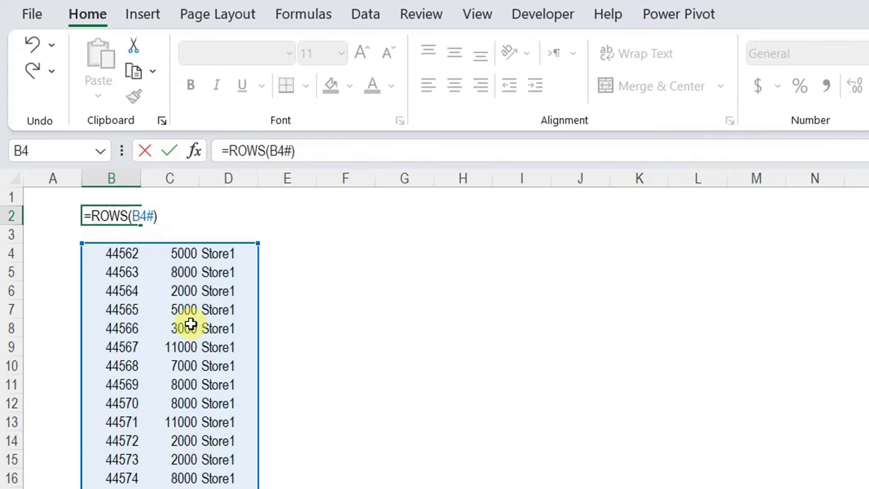
key("ctrl+Return")
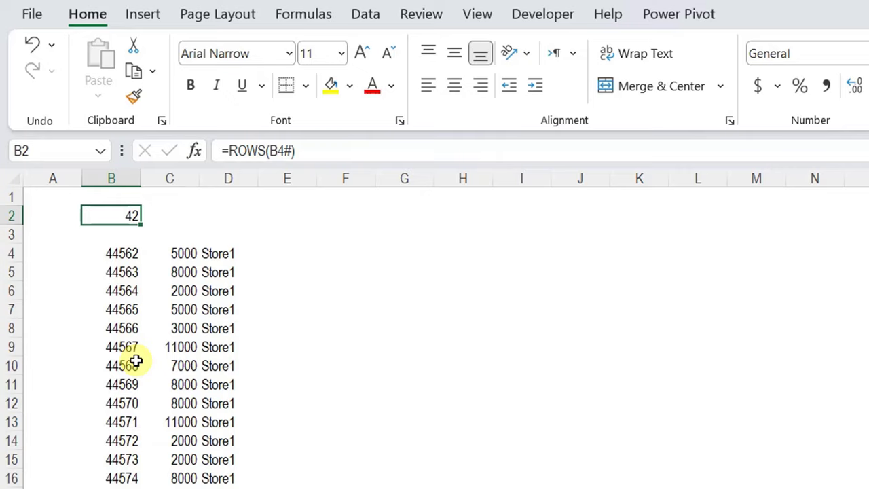
Move the ROWS formula from B2 to C2 and enter the label Row Count in B2.
key("ctrl+x")
key("Right")
key("ctrl+v")
key("Left")
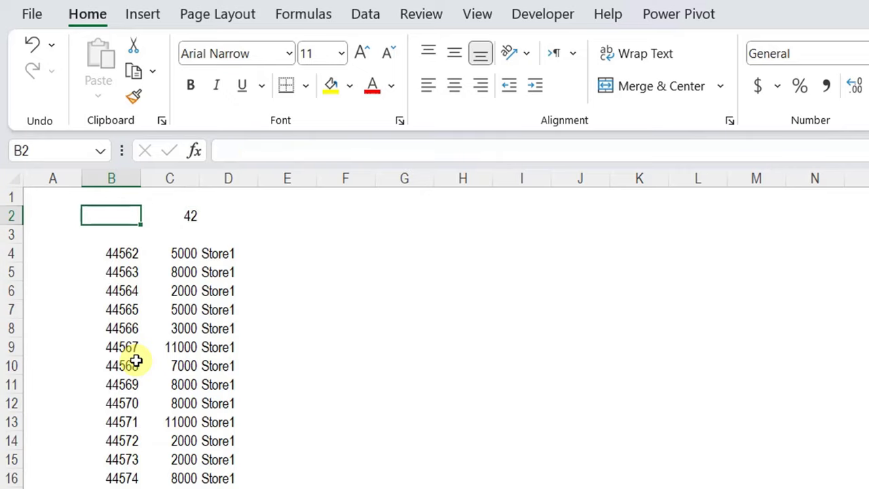
type("Row Count")
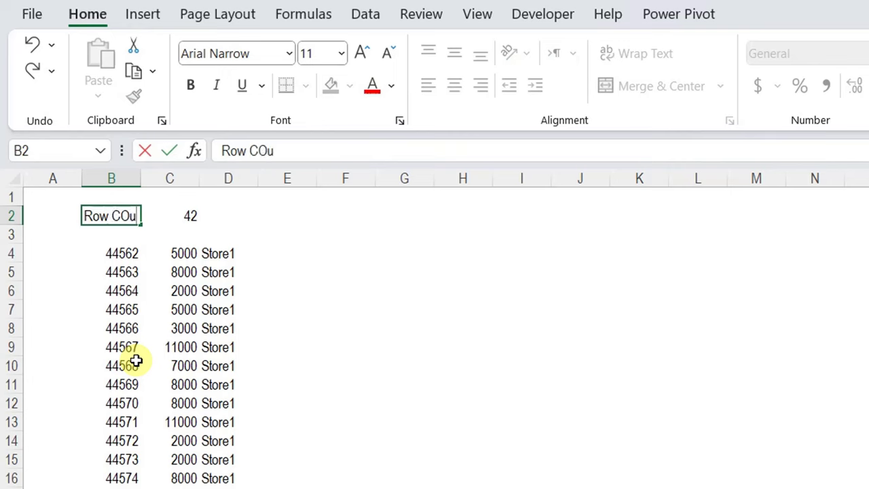
key("Return")
key("Up")
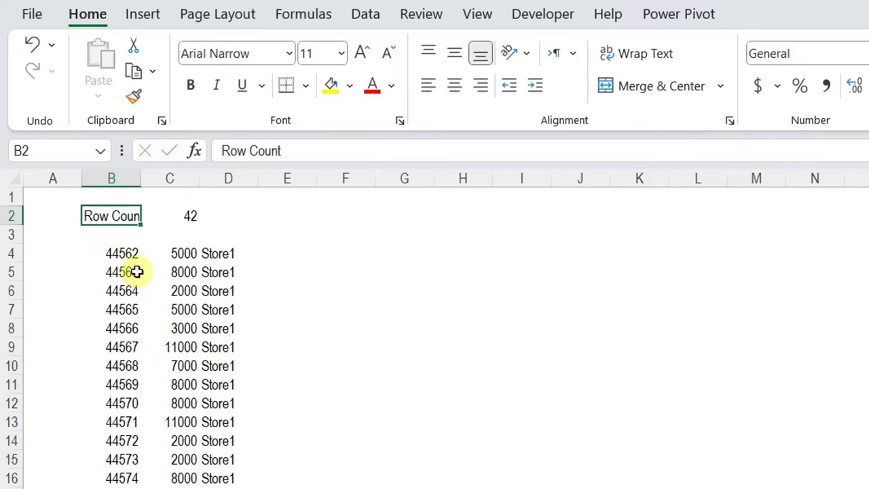
Format column B from cell B4 downward as Short Date.
left_click(125, 253)
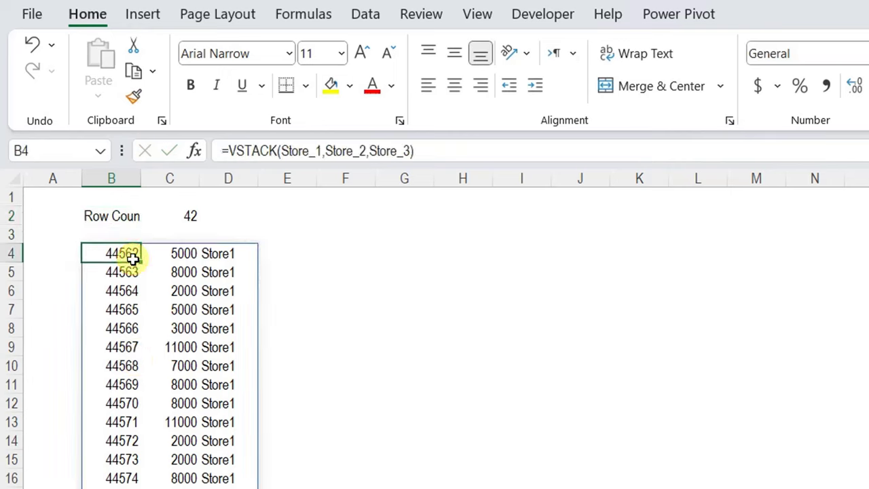
key("ctrl+shift+Down")
scroll(133, 258, "down", 7)
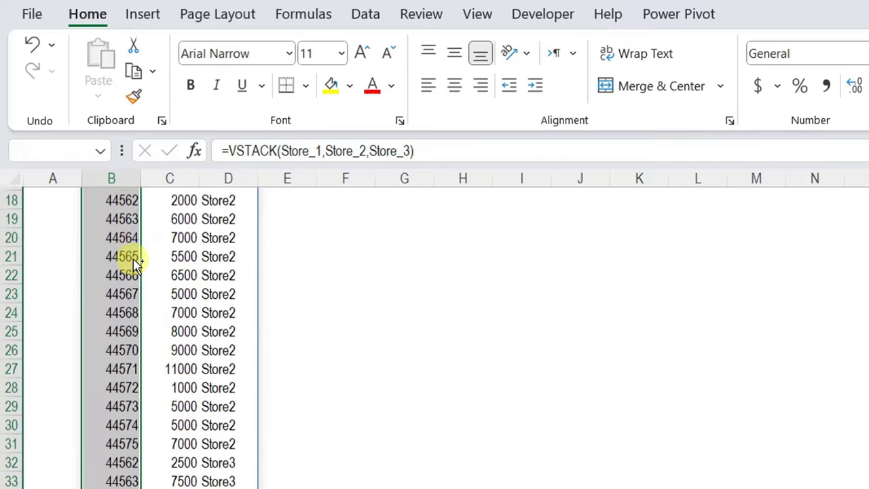
scroll(132, 258, "down", 15)
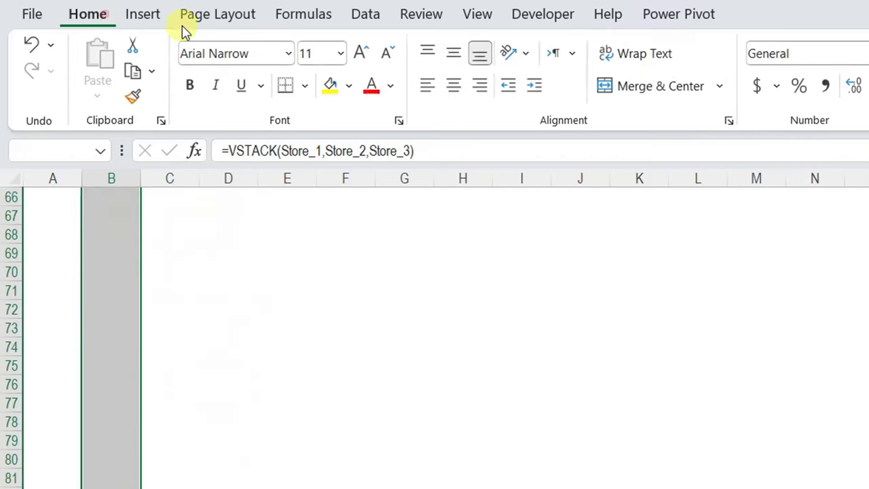
left_click(860, 53)
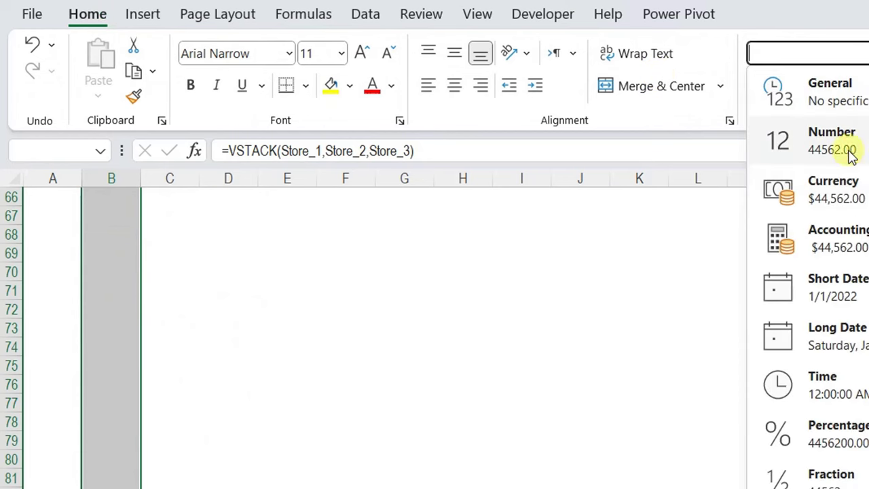
left_click(847, 292)
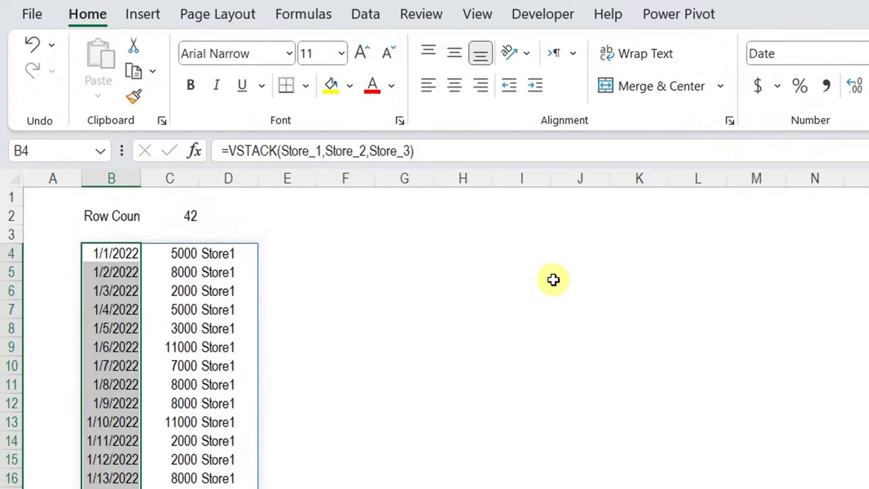
Compare the formula in B4 with the one shown in the spilled cells B5, C8 and B11.
left_click(105, 272)
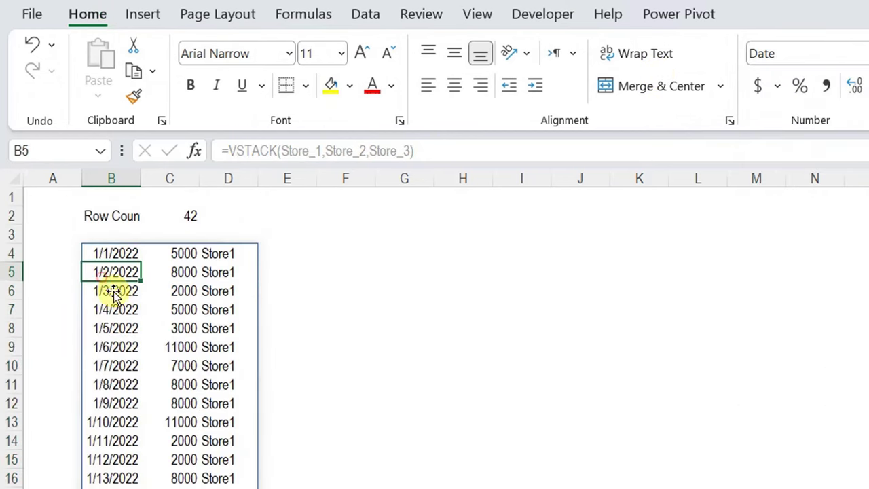
left_click(126, 252)
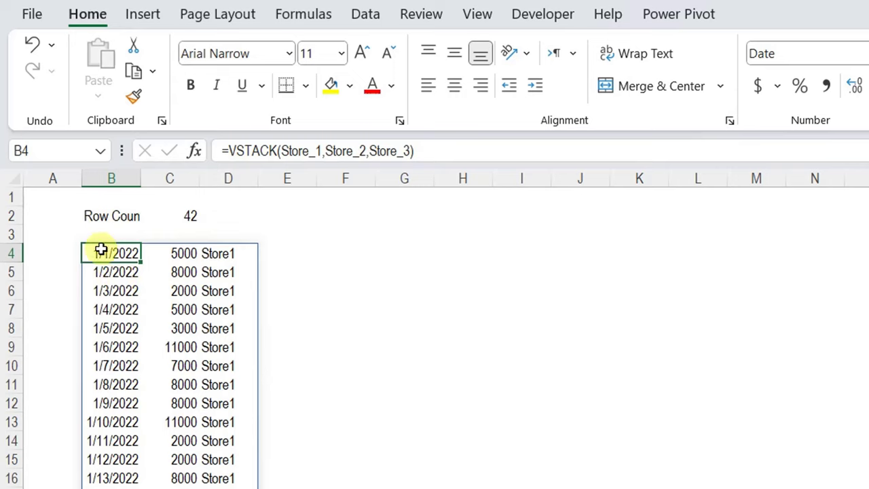
left_click(185, 258)
left_click(196, 332)
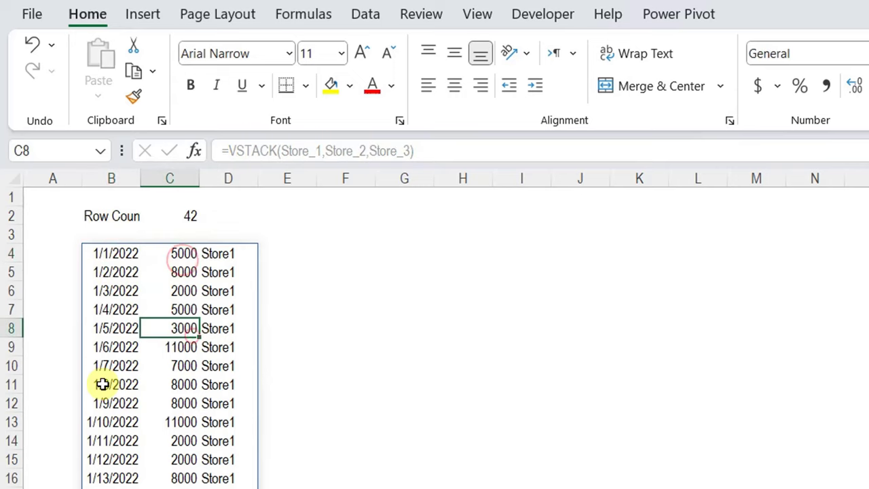
left_click(102, 385)
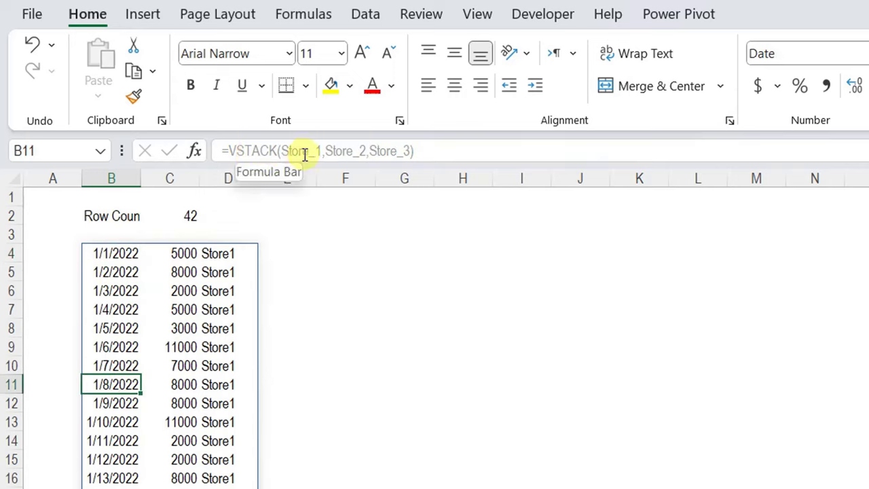
left_click(283, 152)
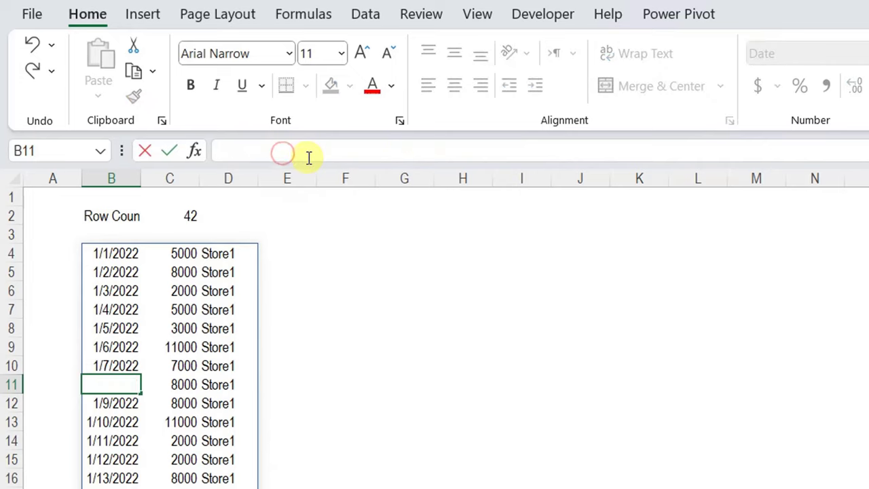
key("Escape")
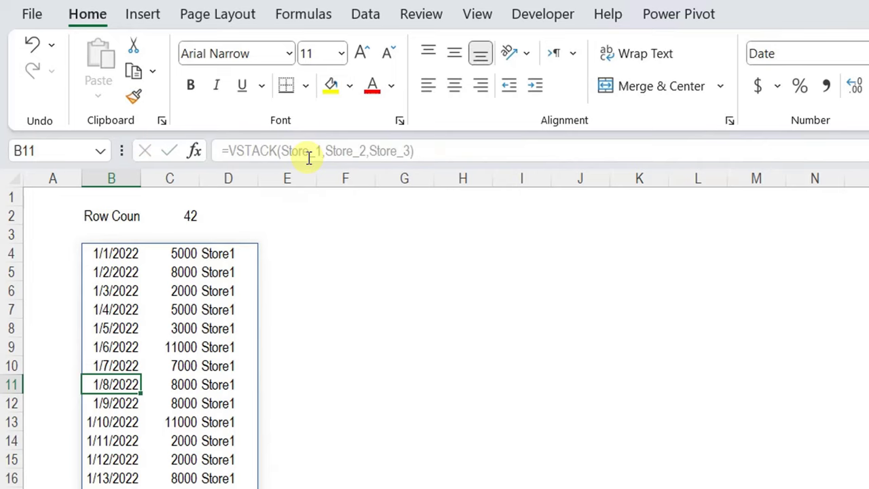
Add the header array {"Date","Amount","Store"} as the first argument of the VSTACK formula in B4.
left_click(107, 253)
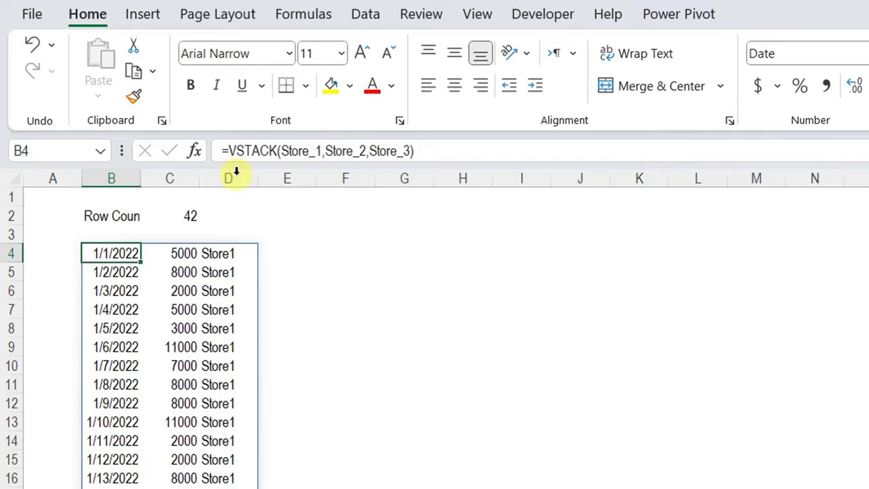
left_click(282, 150)
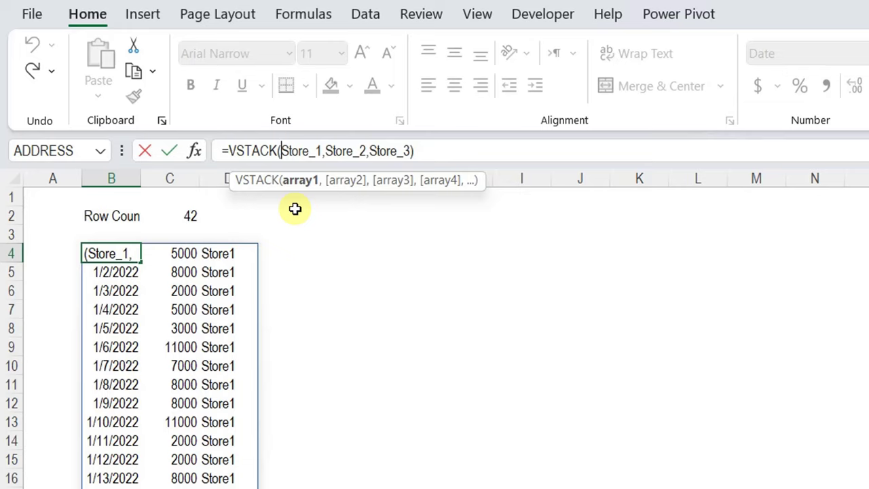
type("{")
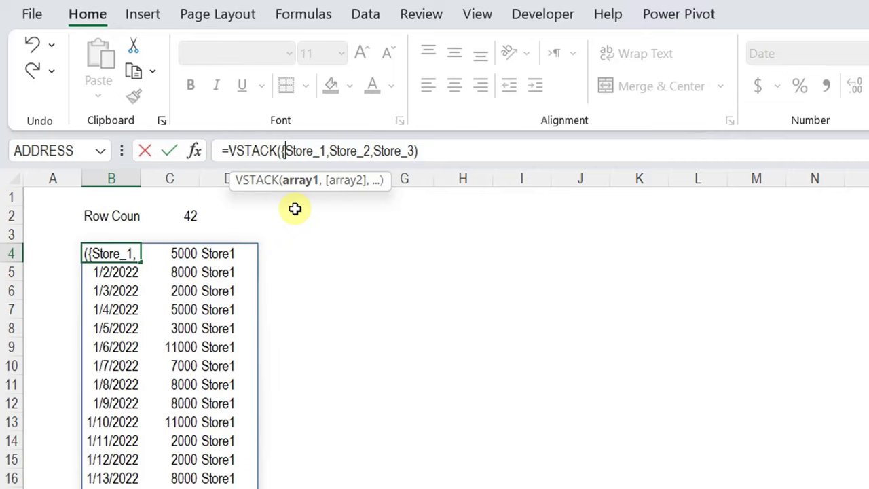
type("\"Date\"")
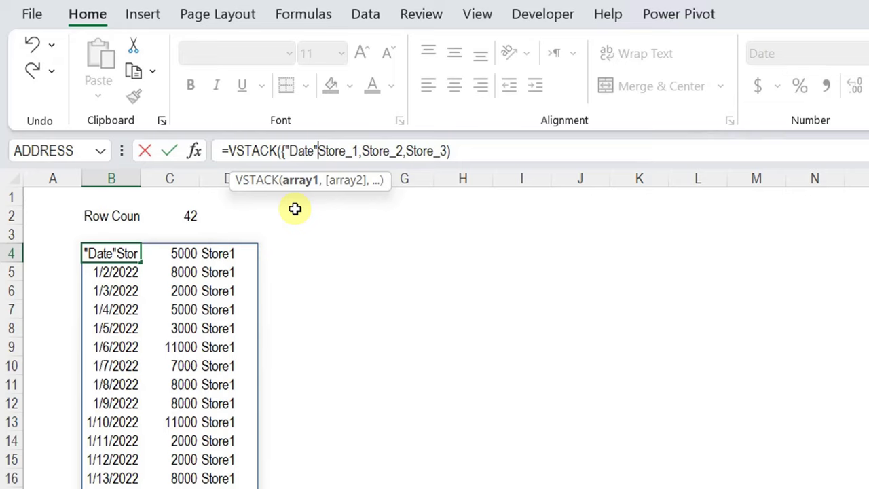
type(",")
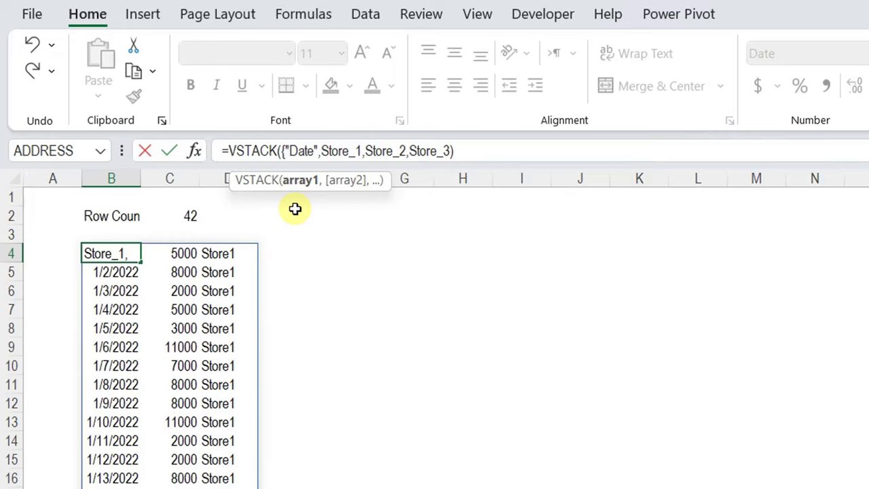
type("\"Amount")
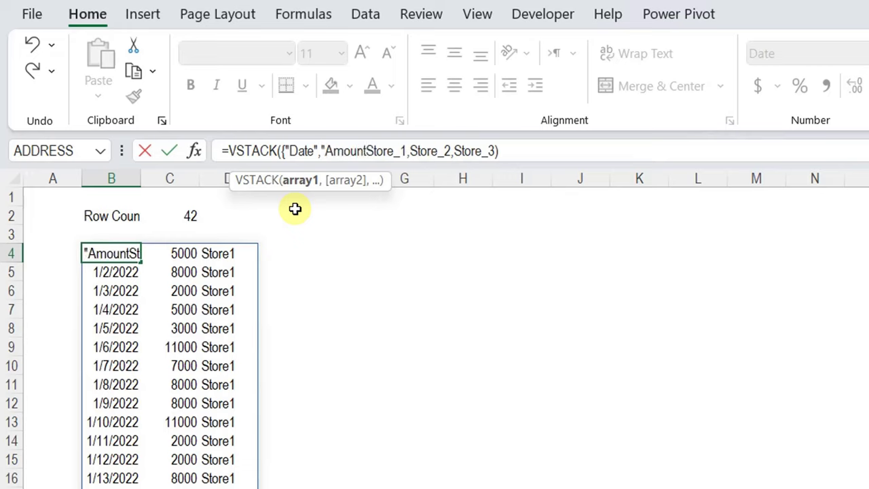
type("\"")
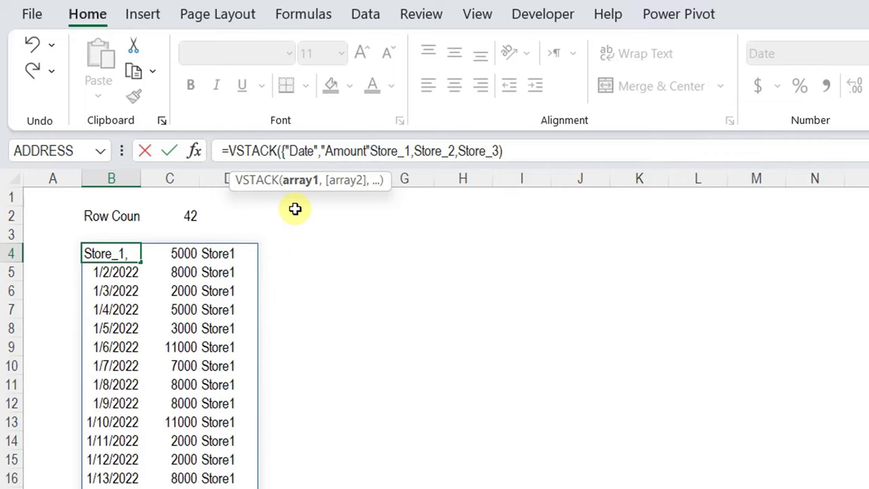
type(",")
type("\"Store")
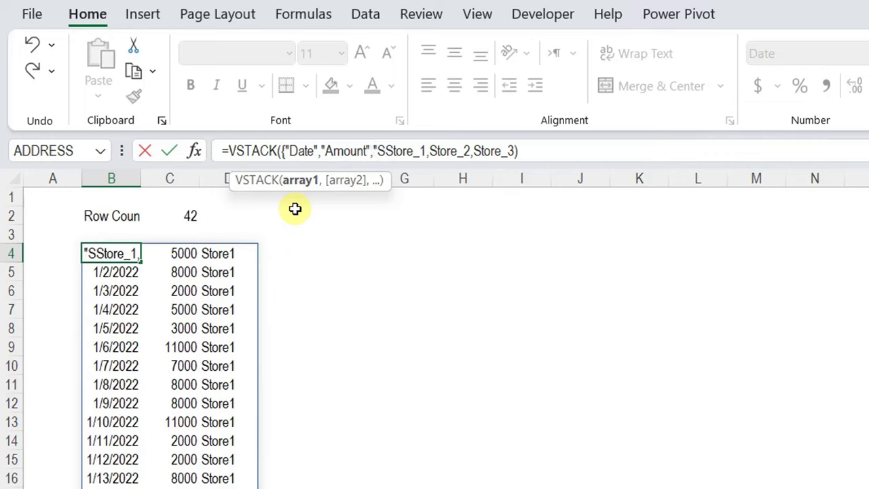
type("\"")
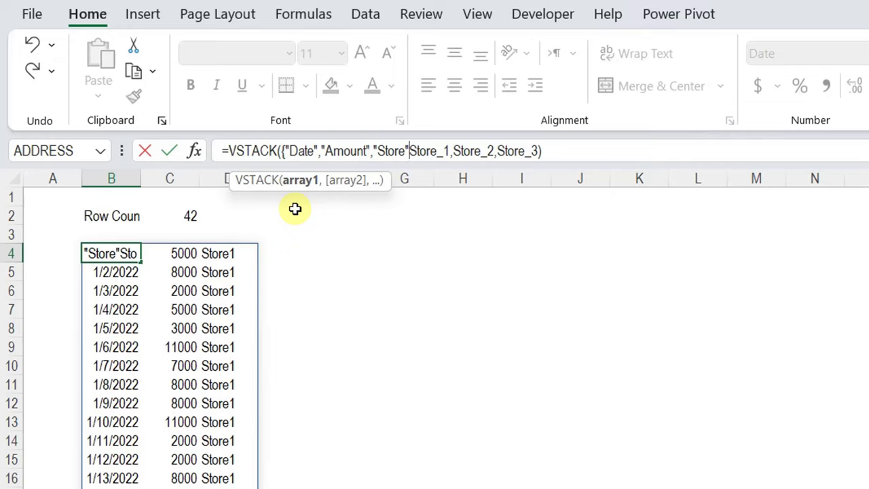
type("}")
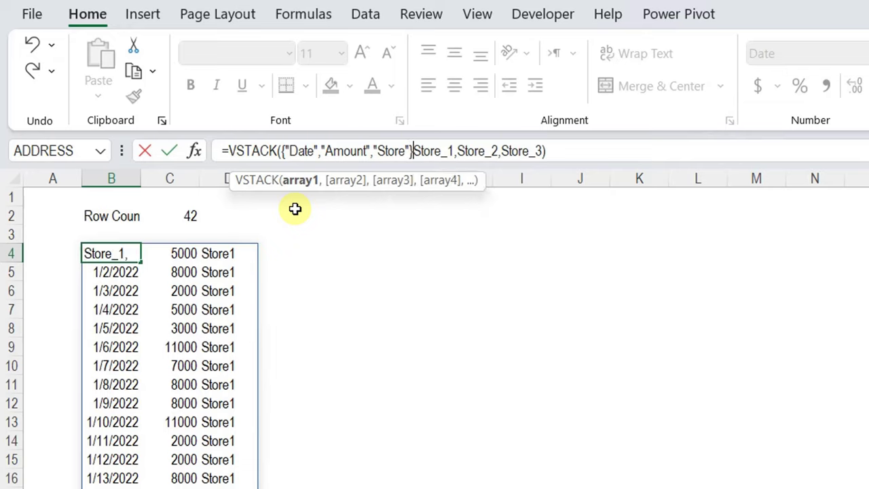
type(",")
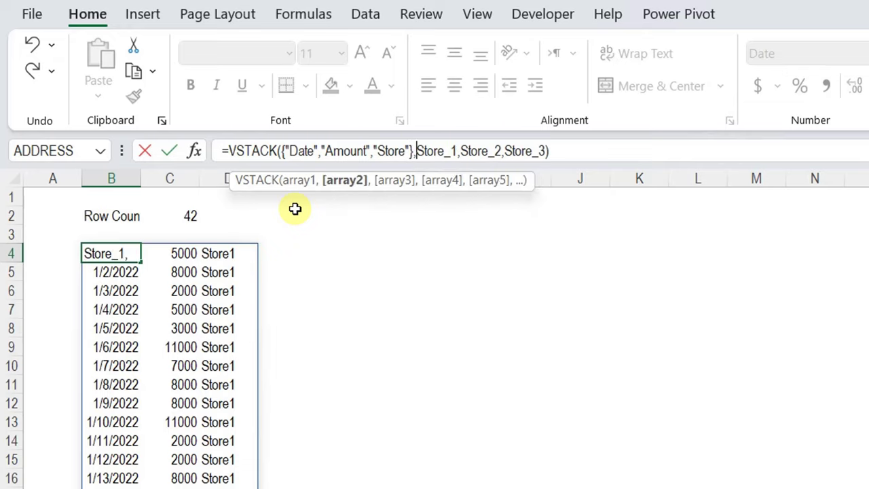
key("Return")
Fit the width of column B to the Row Count label in B2.
key("Up")
key("Up")
key("Up")
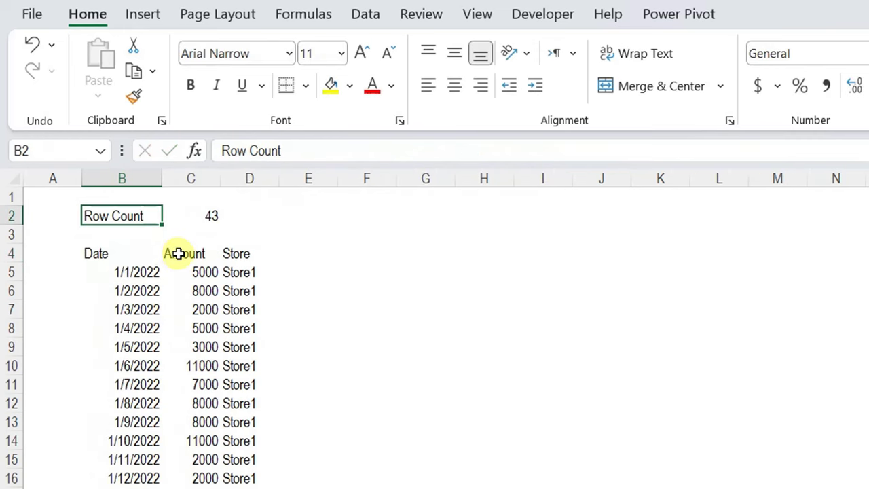
Center the Date, Amount and Store headers in B4:D4 horizontally.
left_click(154, 271)
left_click(125, 253)
left_click_drag(163, 253, 238, 254)
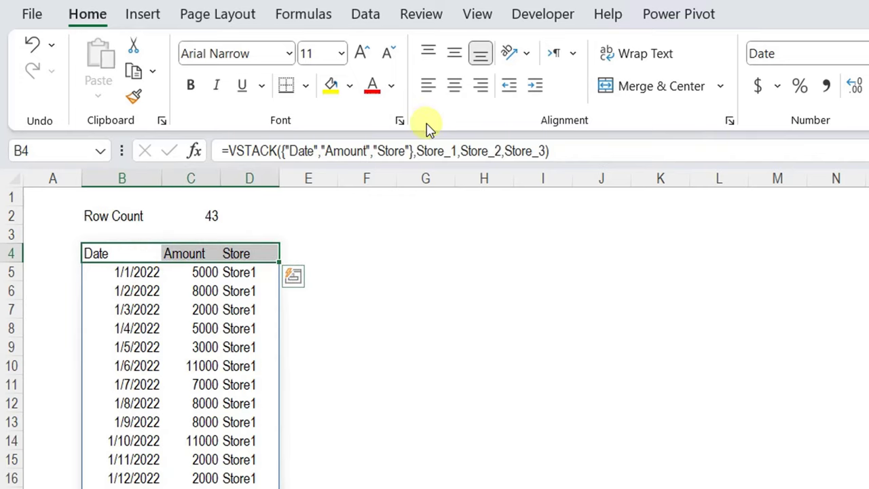
left_click(450, 89)
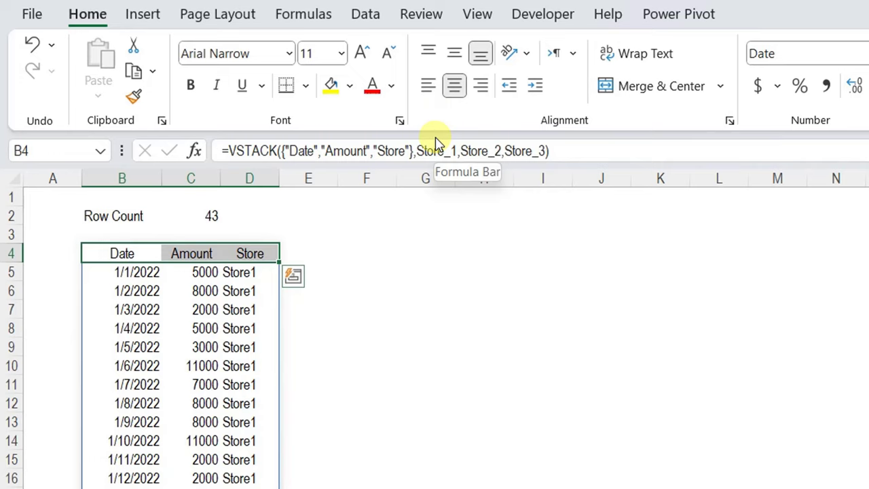
Create a conditional formatting rule for columns B to D from row 4 downward that formats only cells with No Blanks.
key("ctrl+shift+Down")
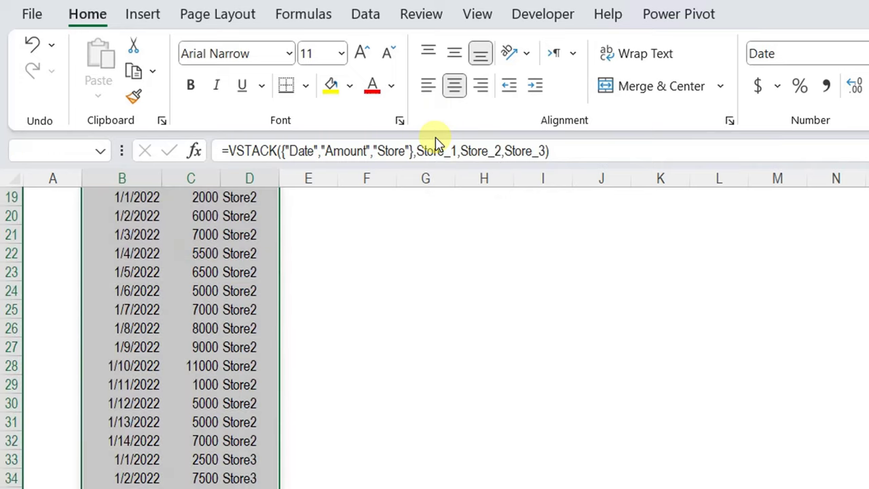
scroll(434, 145, "down", 7)
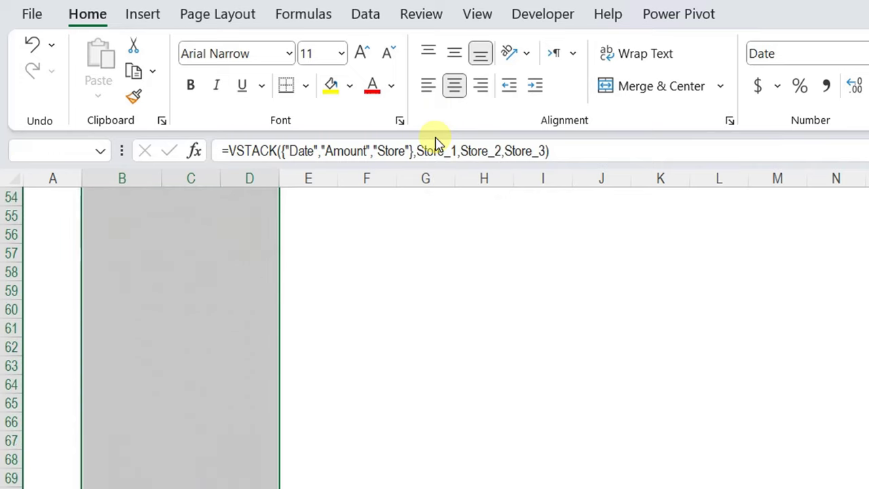
left_click(770, 59)
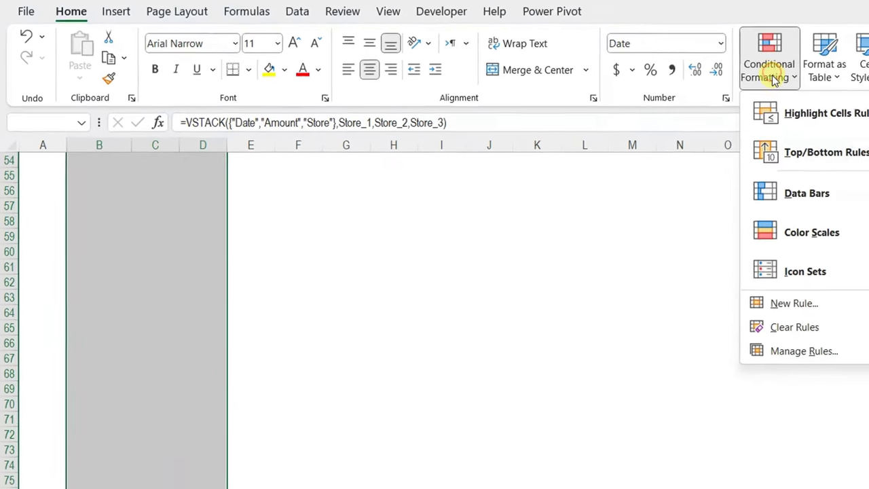
left_click(774, 293)
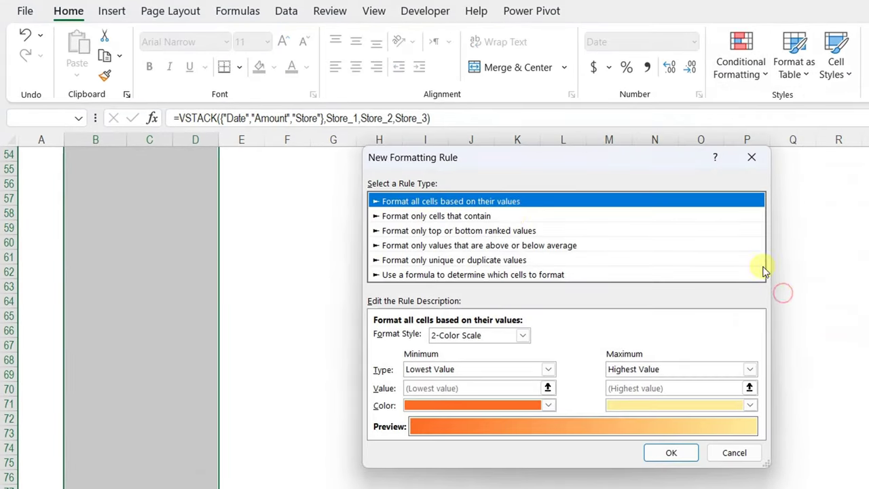
left_click(450, 217)
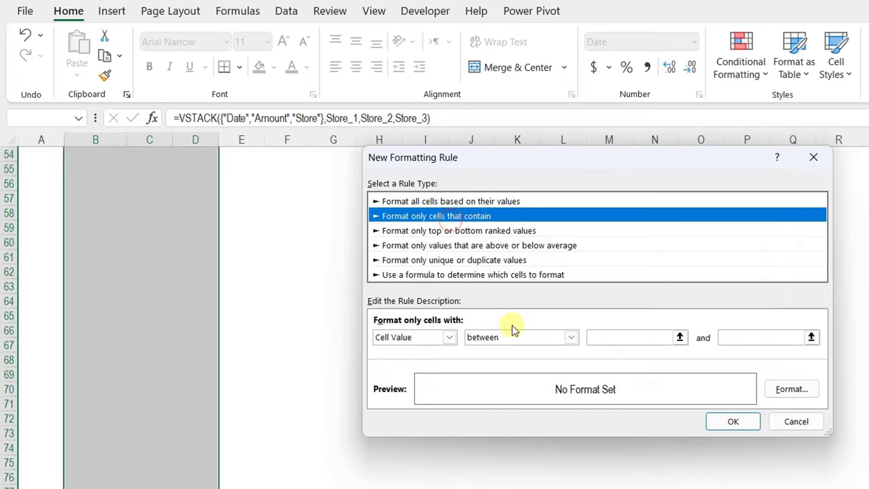
left_click(448, 337)
left_click(416, 398)
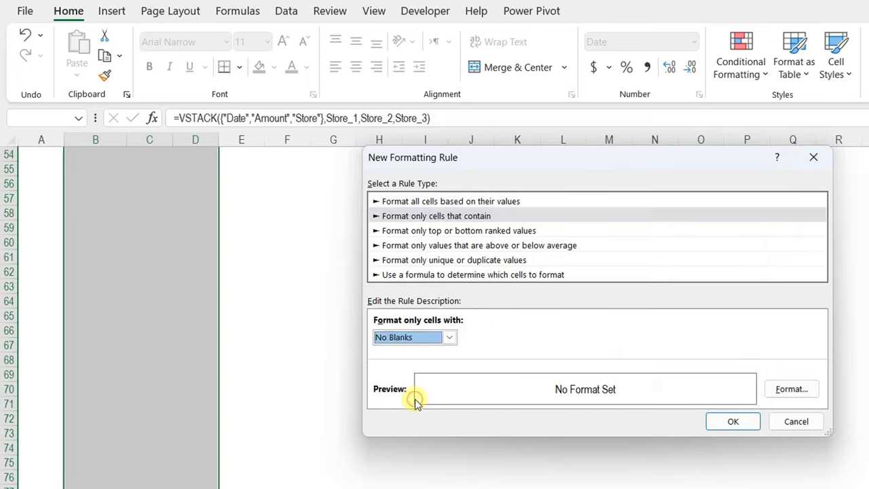
Give the No Blanks rule an outline border as its format and apply it to the selected range.
left_click(781, 393)
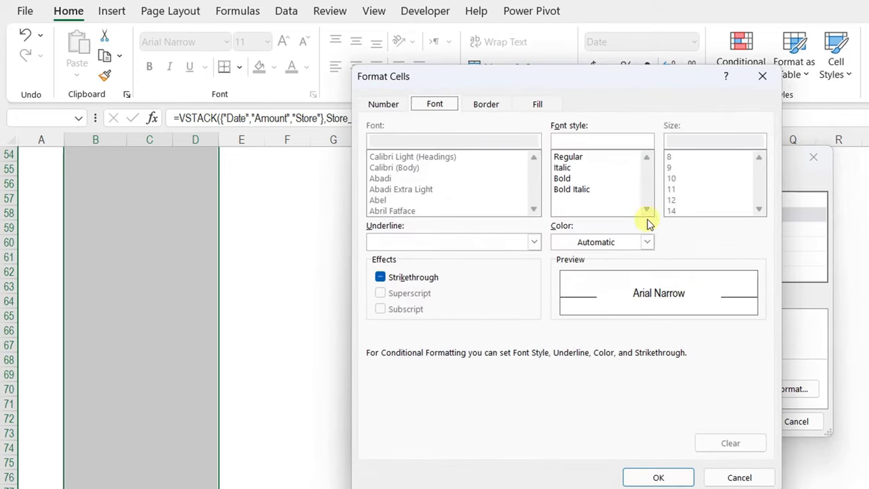
left_click(497, 105)
left_click(611, 166)
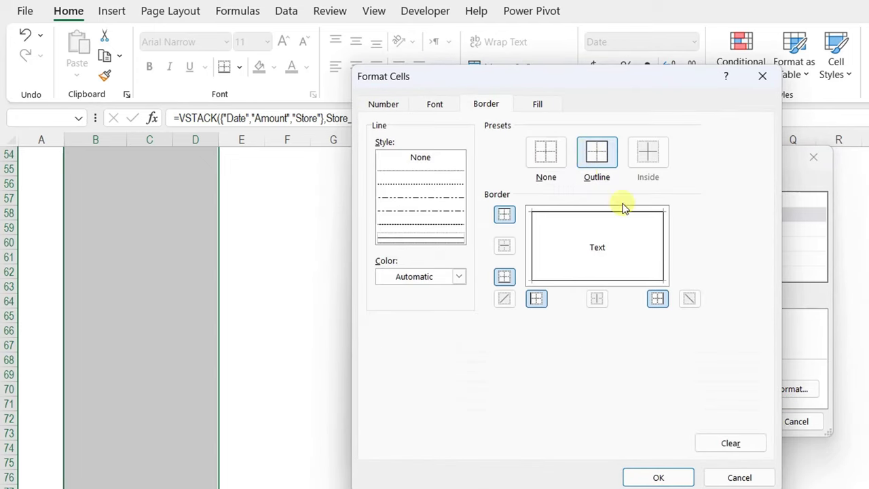
left_click(659, 477)
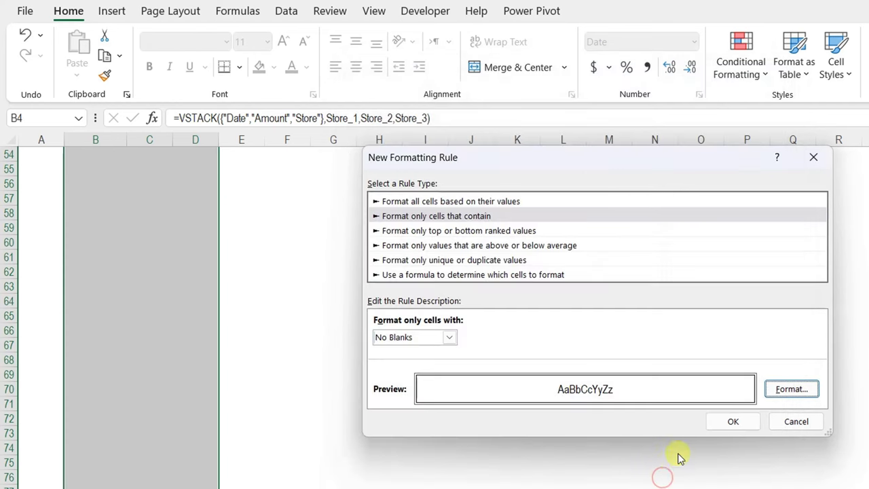
left_click(733, 421)
scroll(161, 265, "up", 18)
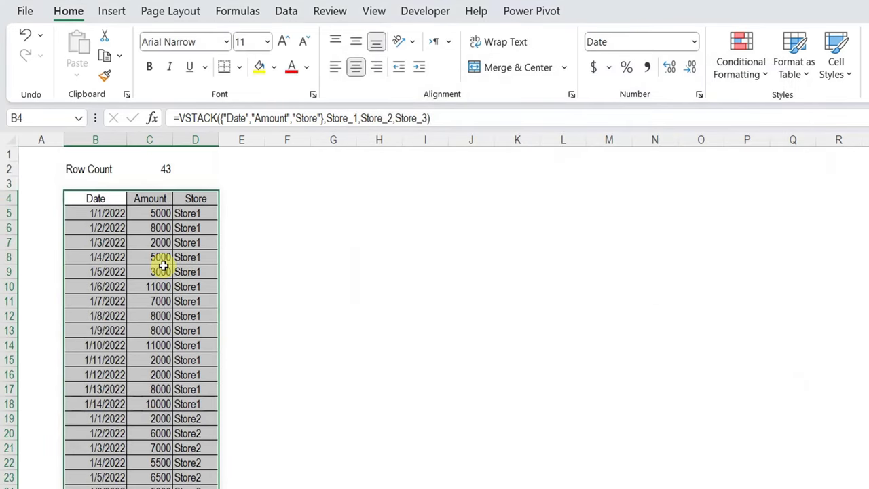
left_click(158, 254)
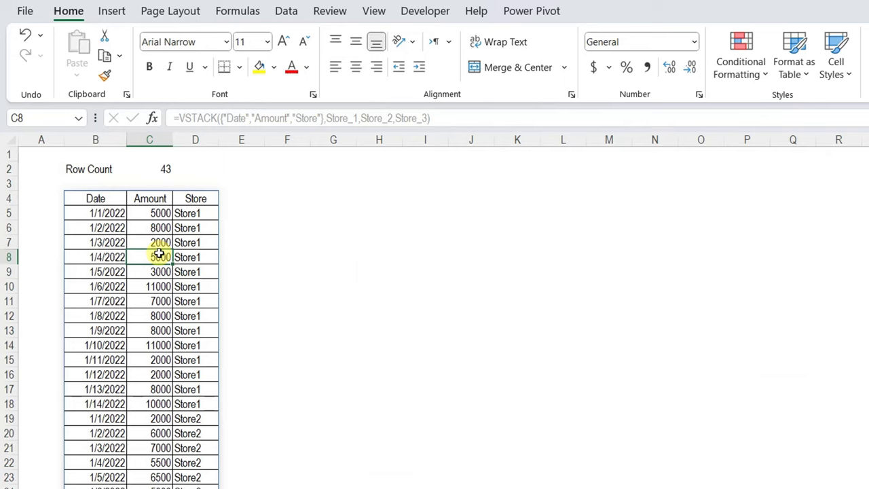
Make the Date, Amount and Store headers in B4:D4 bold.
left_click_drag(97, 197, 178, 198)
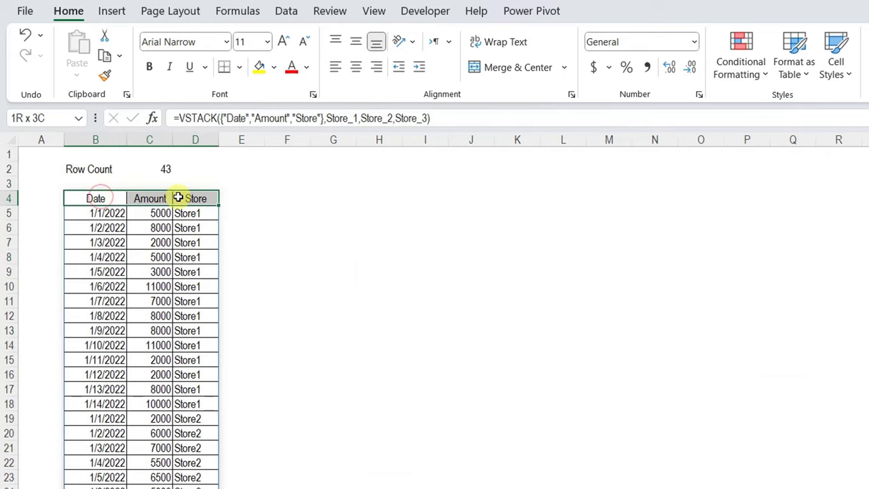
key("ctrl+b")
left_click(183, 261)
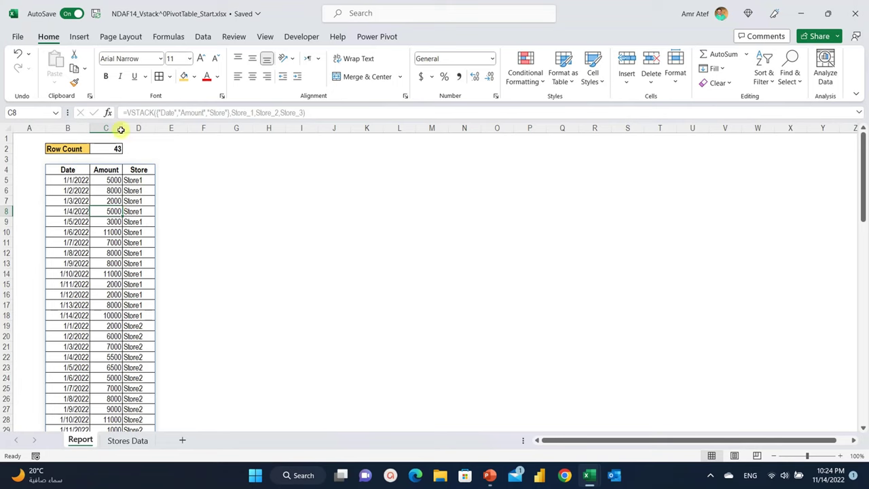
Insert a PivotTable from the stacked range Report!$B$4:$D$46 at cell H4 of the existing Report worksheet.
left_click(81, 36)
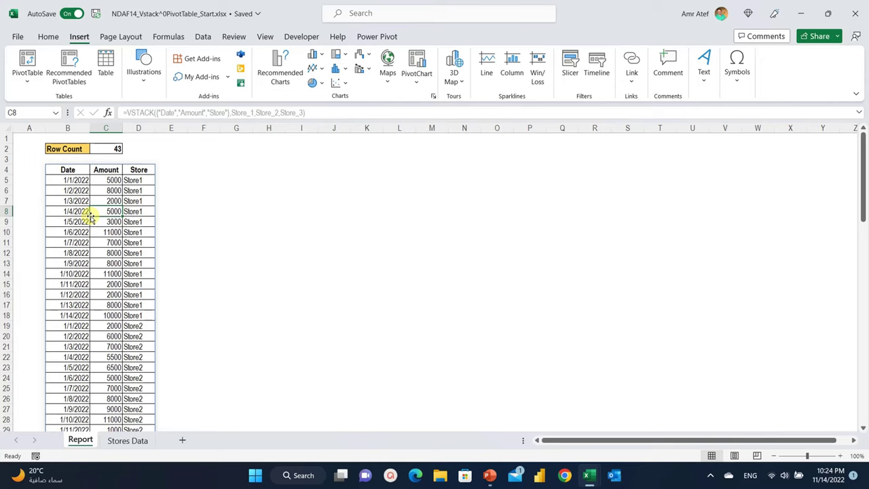
key("alt+n")
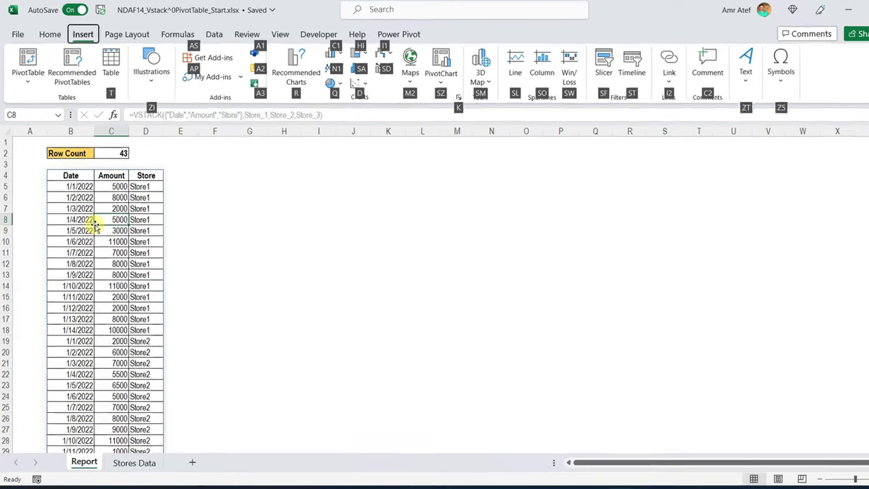
key("v")
key("t")
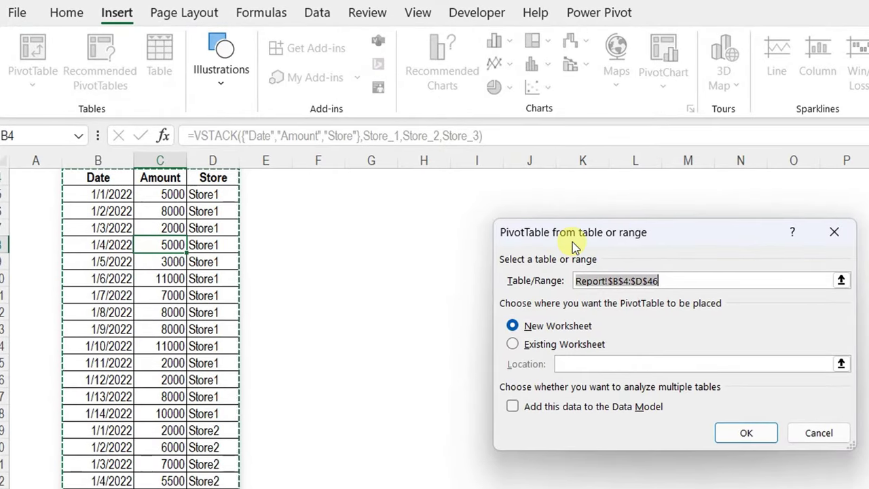
left_click(535, 344)
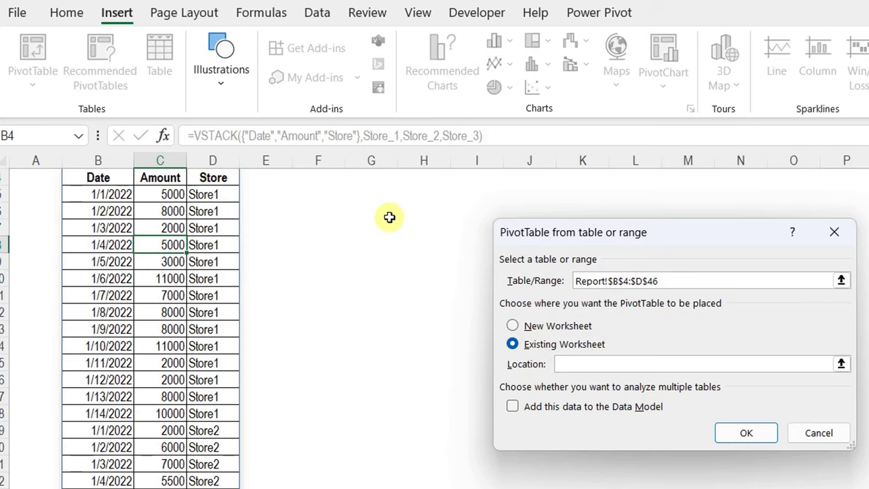
scroll(407, 196, "up", 1)
left_click(419, 212)
left_click(422, 222)
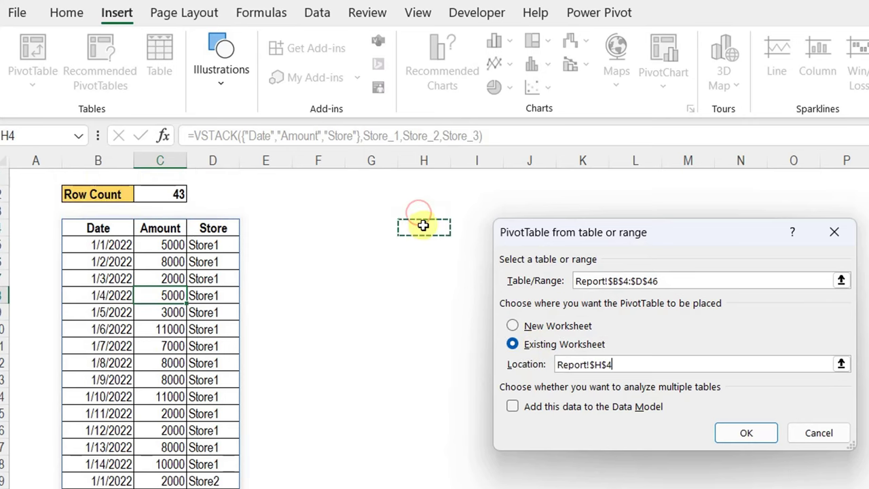
left_click(738, 438)
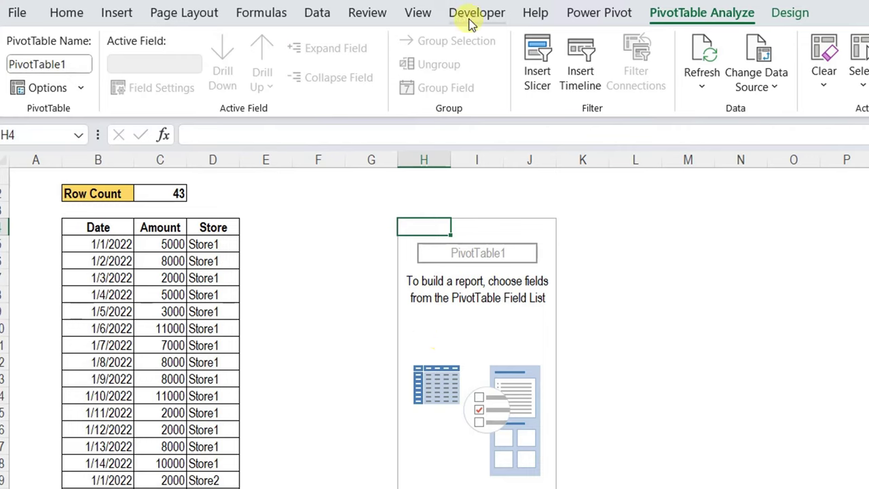
Rename the new PivotTable as Report.
left_click(75, 65)
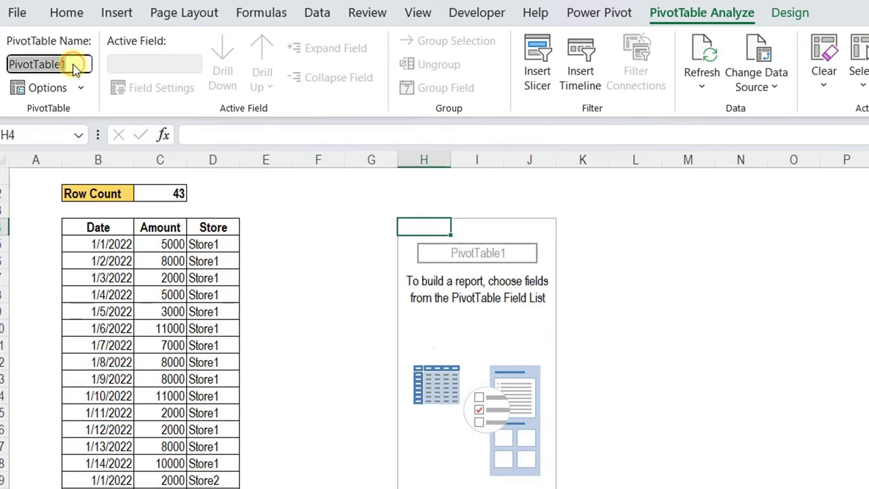
type("Re")
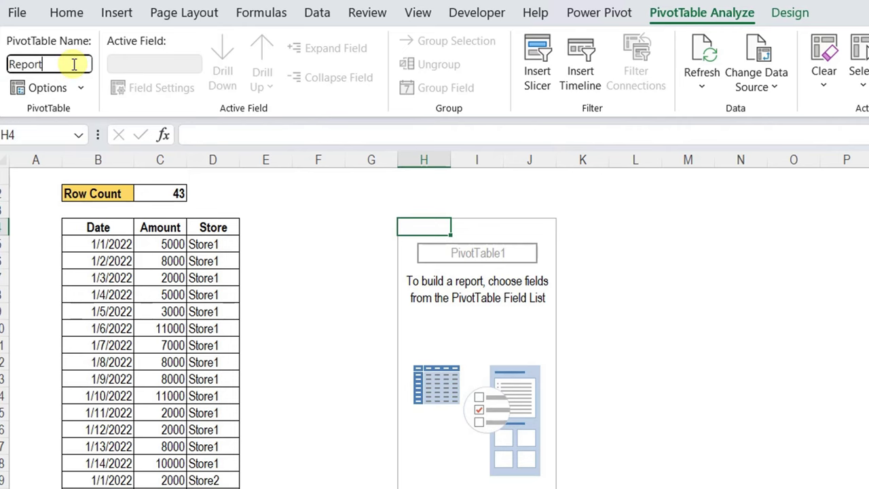
type("port")
key("Return")
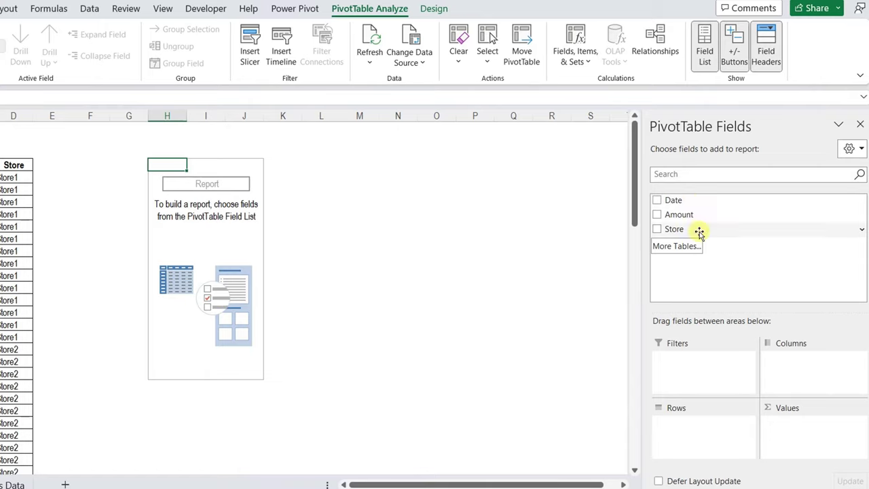
Lay out the PivotTable with Store in Columns, Amount in Values and Date in Rows.
left_click_drag(699, 232, 830, 376)
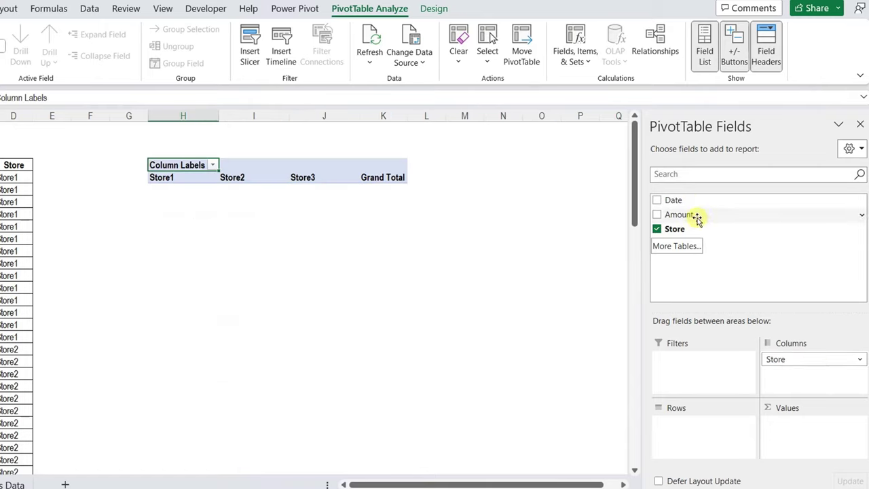
left_click_drag(701, 215, 813, 440)
left_click_drag(677, 201, 740, 444)
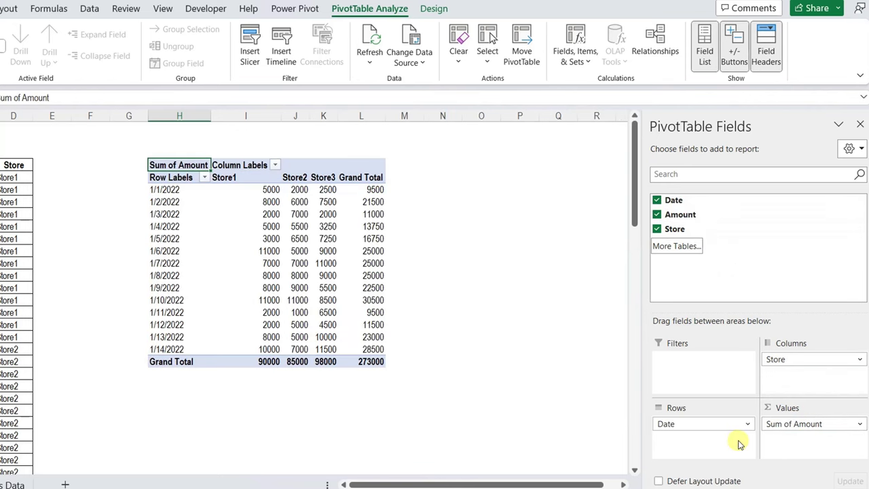
Group the PivotTable's dates by Days only, in 7-day periods.
left_click(175, 204)
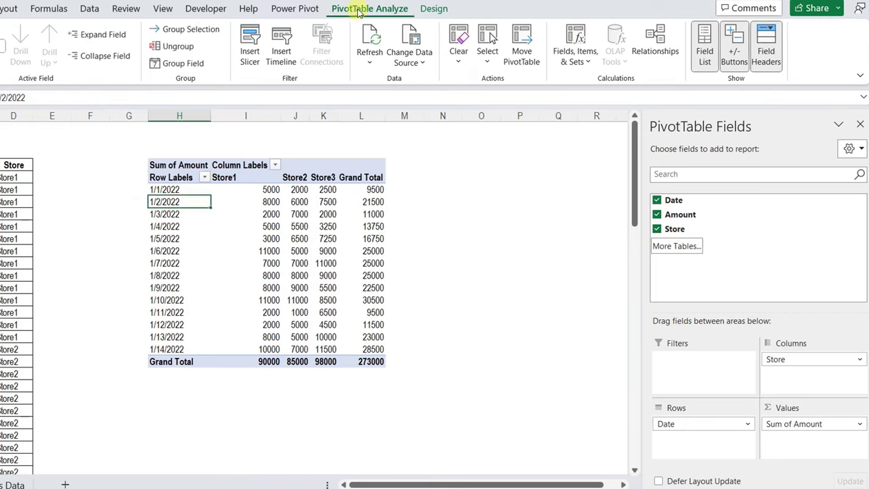
left_click(180, 35)
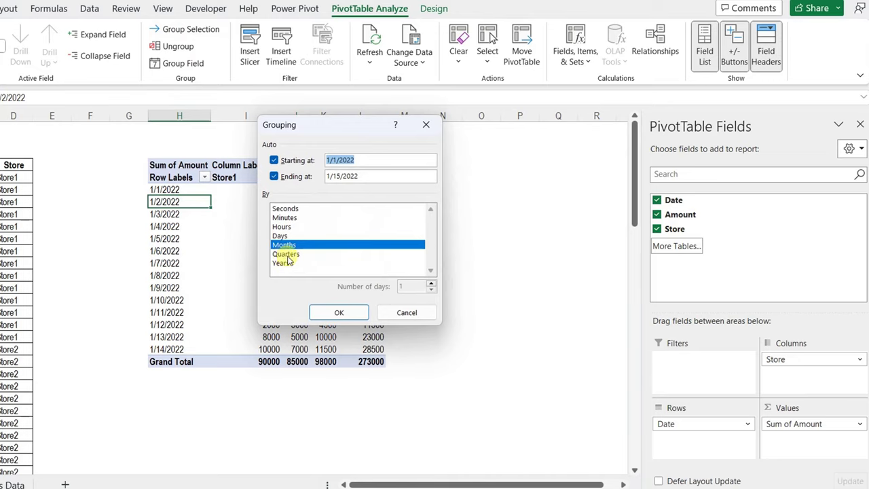
left_click(279, 236)
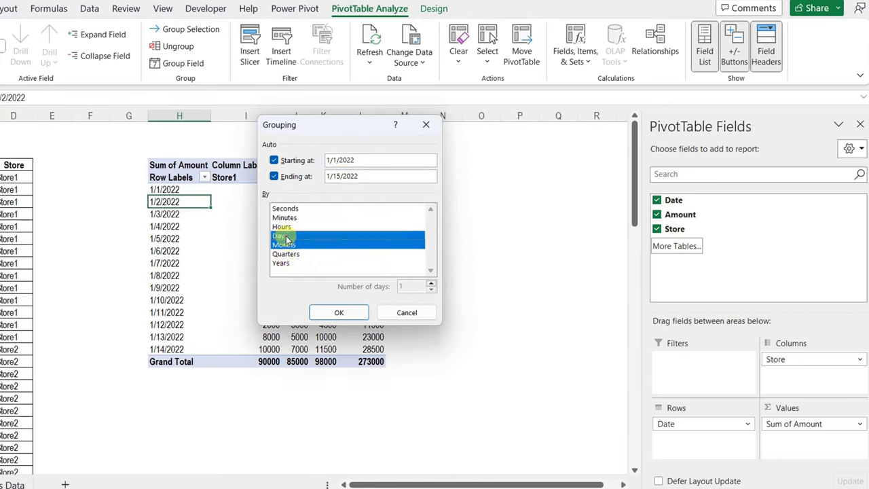
left_click(284, 244)
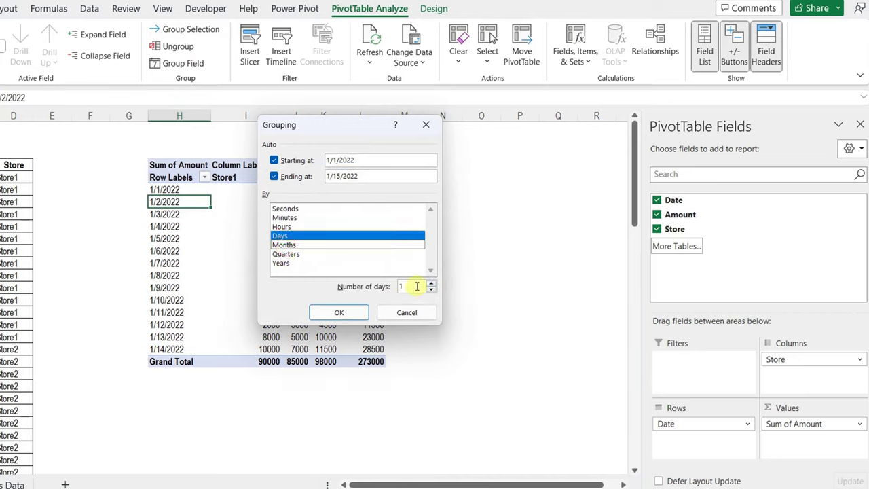
left_click_drag(416, 286, 386, 286)
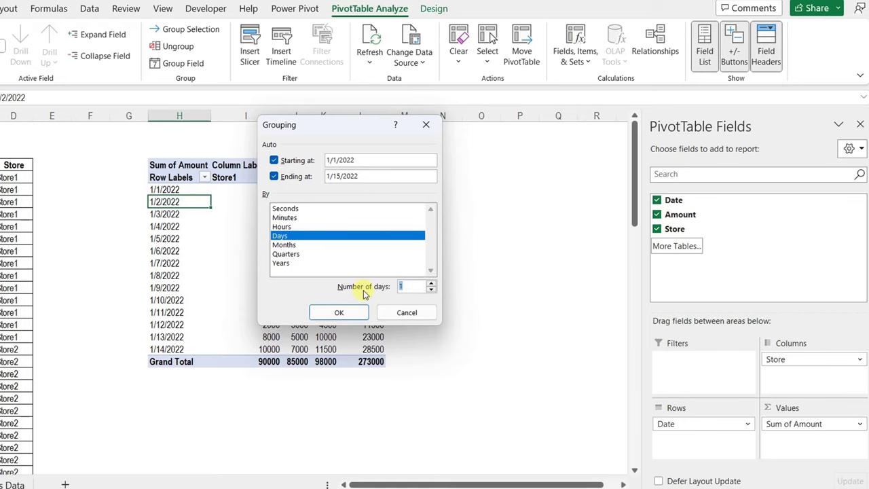
left_click(339, 311)
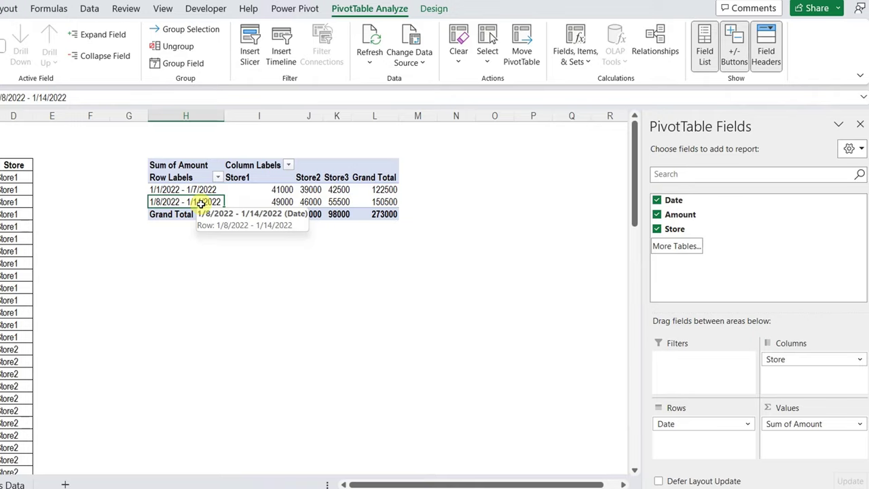
Show the PivotTable in Tabular Form and apply the plain, unshaded PivotTable style.
left_click(434, 8)
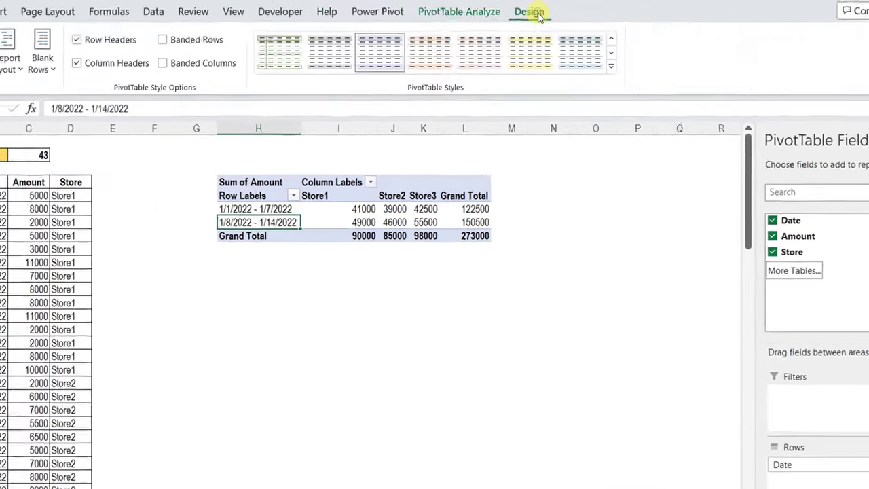
left_click(145, 86)
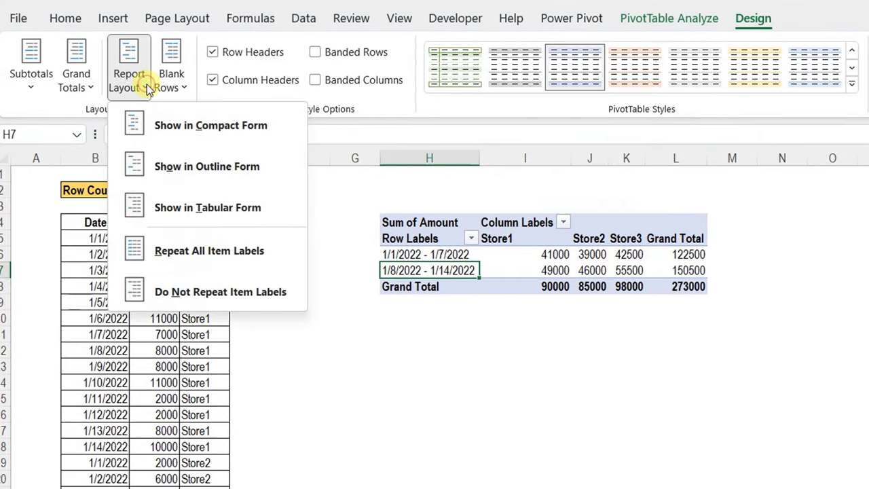
left_click(190, 224)
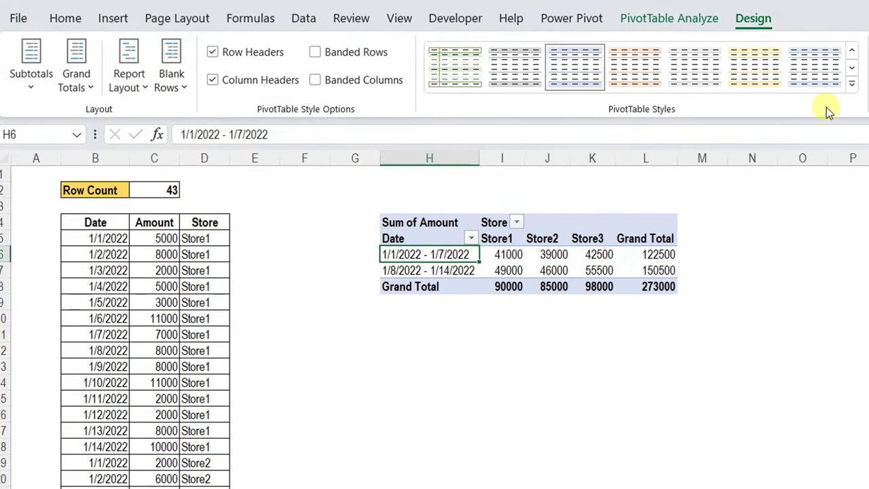
left_click(851, 84)
left_click(453, 90)
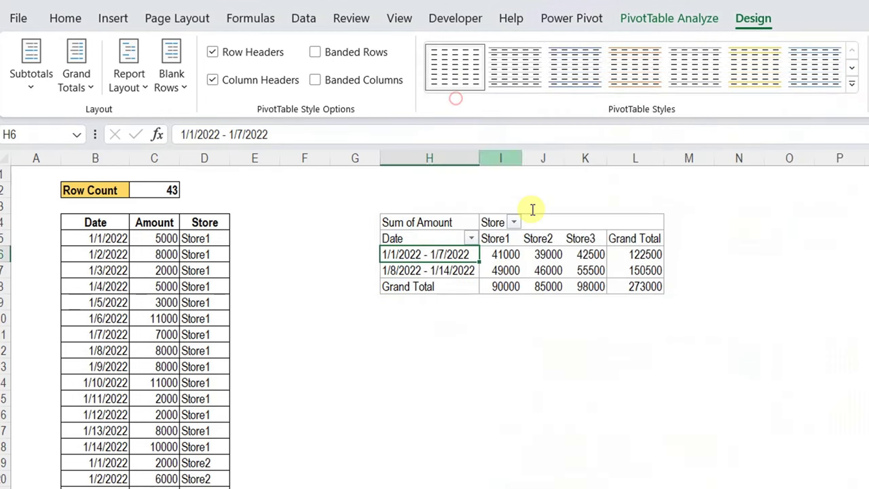
Widen columns H to L equally, and format the Sum of Amount values as Number with a 1000 separator and 0 decimal places.
left_click(585, 351)
left_click_drag(429, 159, 681, 160)
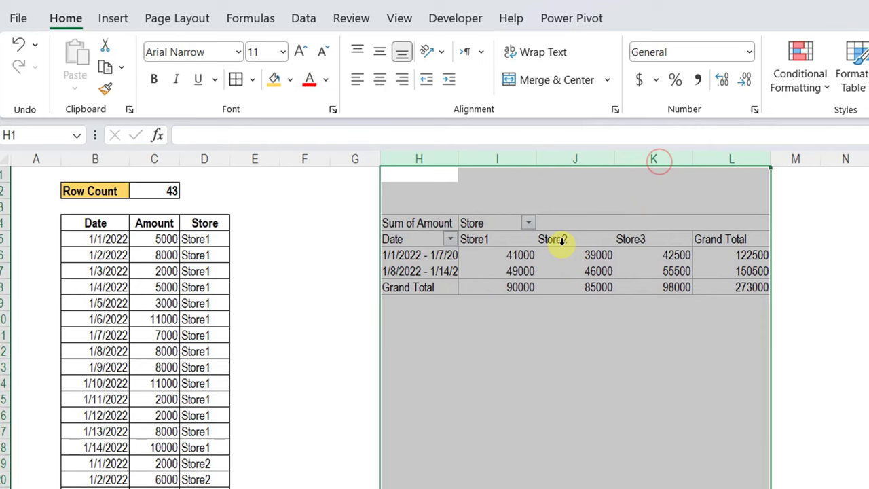
left_click(527, 255)
right_click(525, 256)
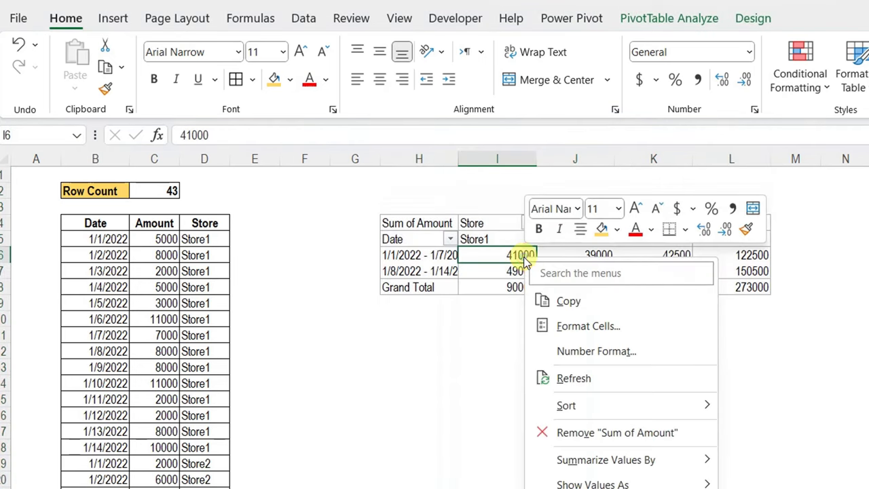
left_click(580, 353)
left_click(391, 219)
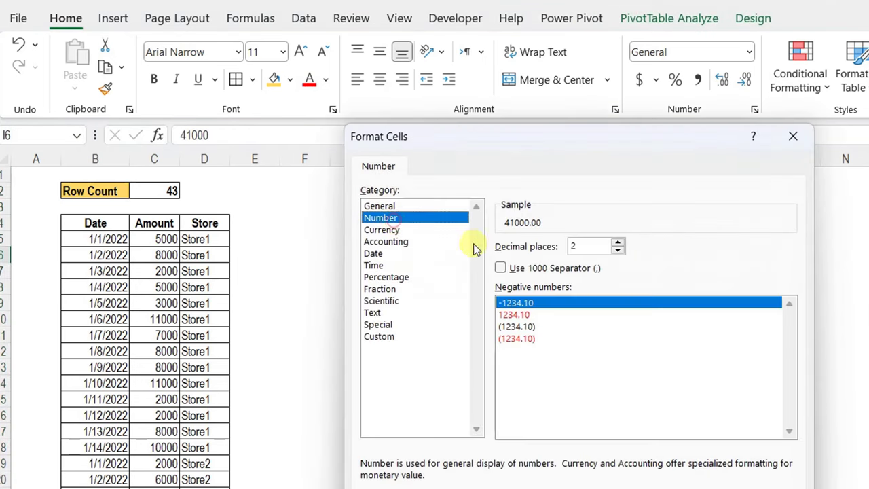
left_click(543, 270)
left_click(620, 250)
left_click(619, 250)
key("Return")
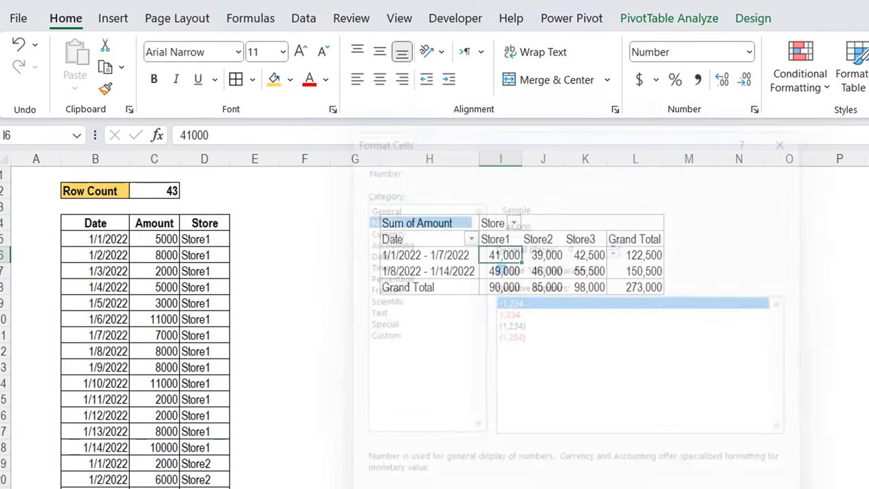
Widen columns I to L equally and turn off Autofit column widths on update in the PivotTable's options.
left_click_drag(501, 159, 682, 160)
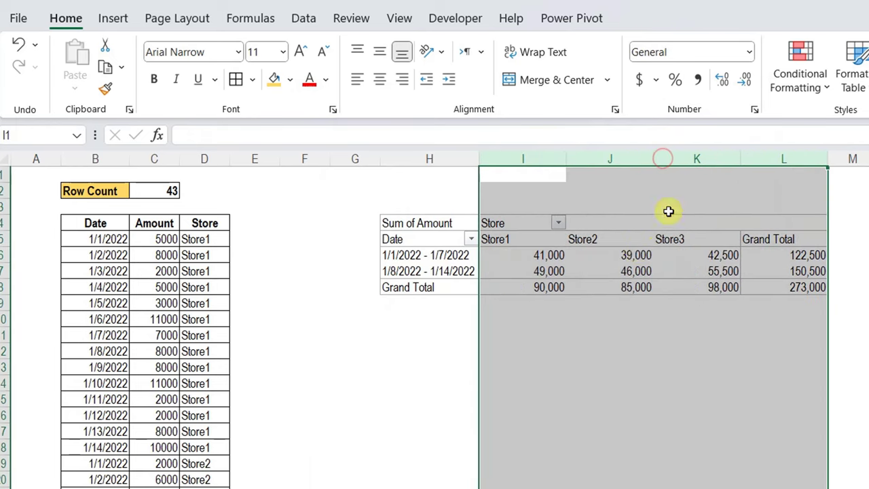
left_click(551, 266)
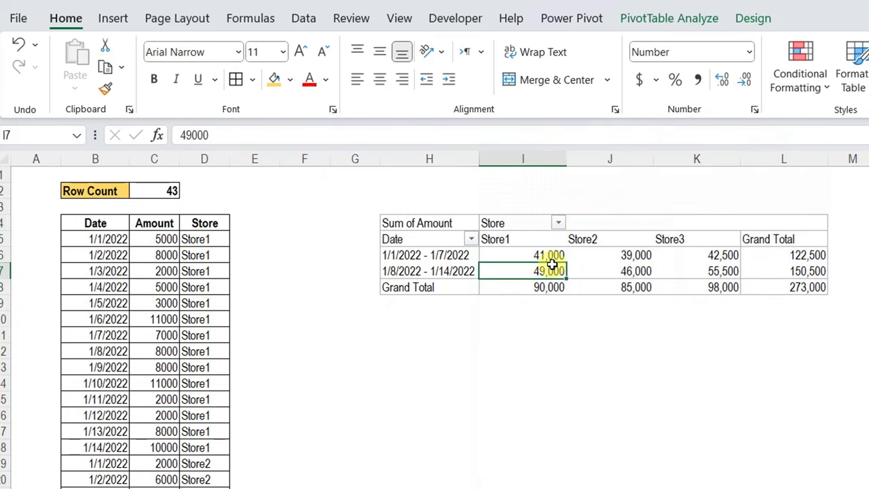
left_click(650, 20)
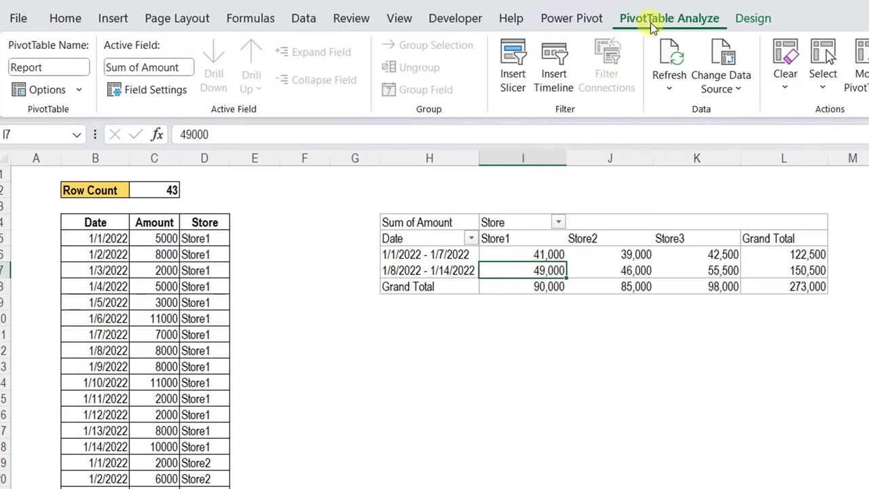
left_click(42, 90)
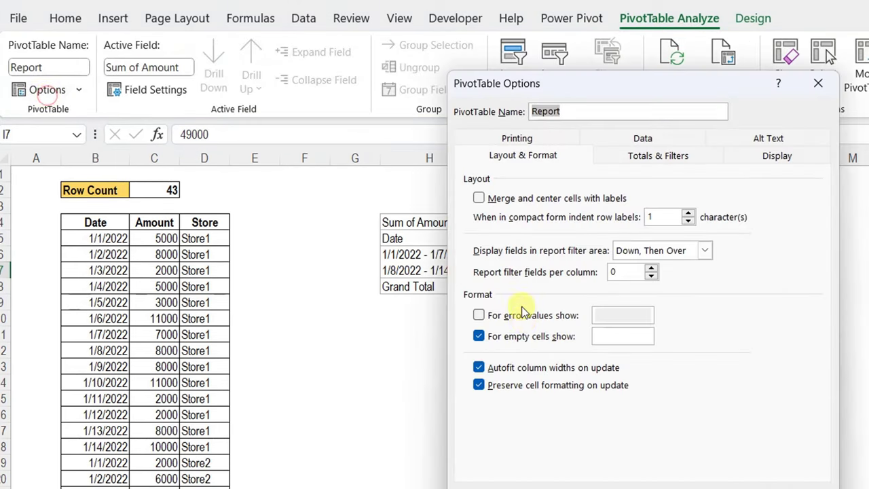
left_click(488, 371)
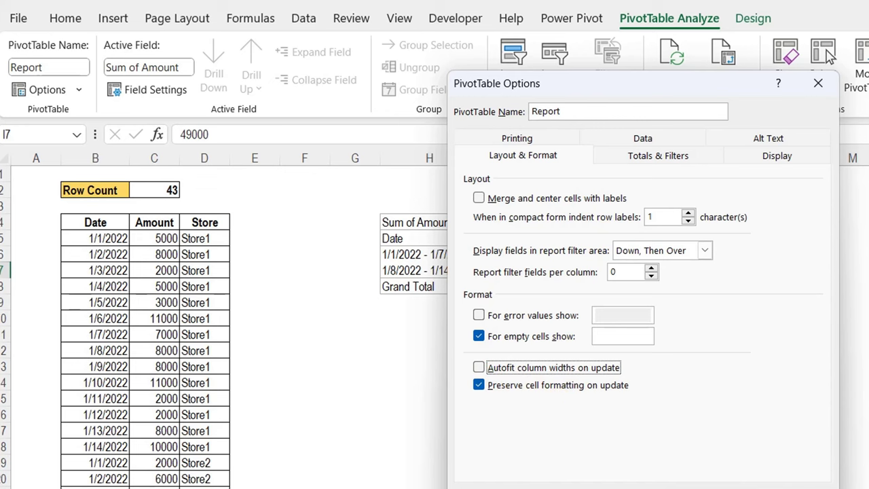
key("Return")
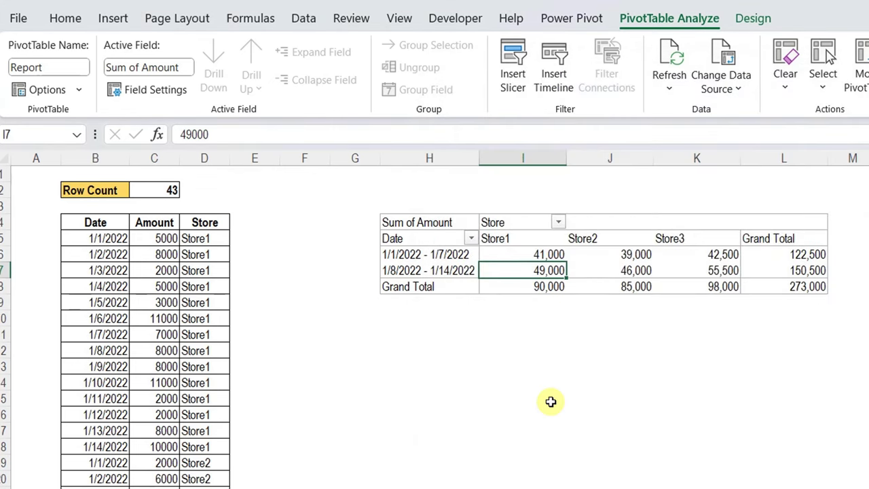
key("Left")
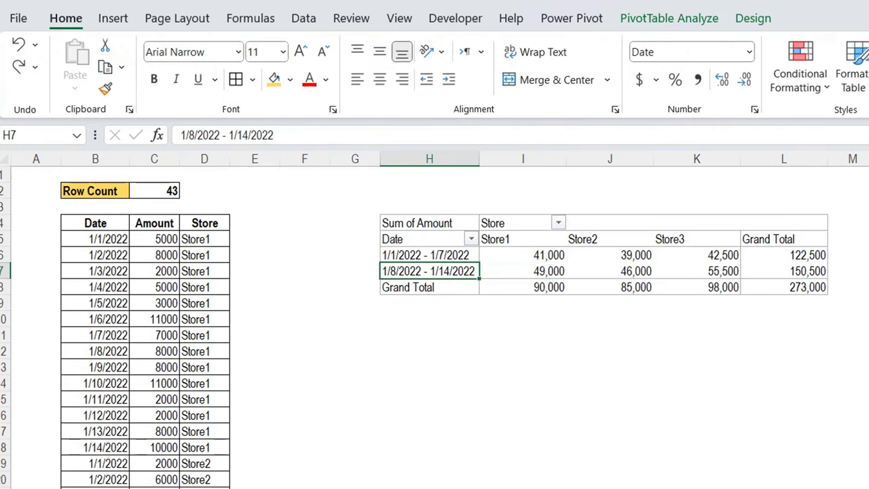
Append the loose Store3 rows for 1/15/2022 to 1/28/2022 directly below the Store3 table on the Stores Data sheet.
key("ctrl+Page_Down")
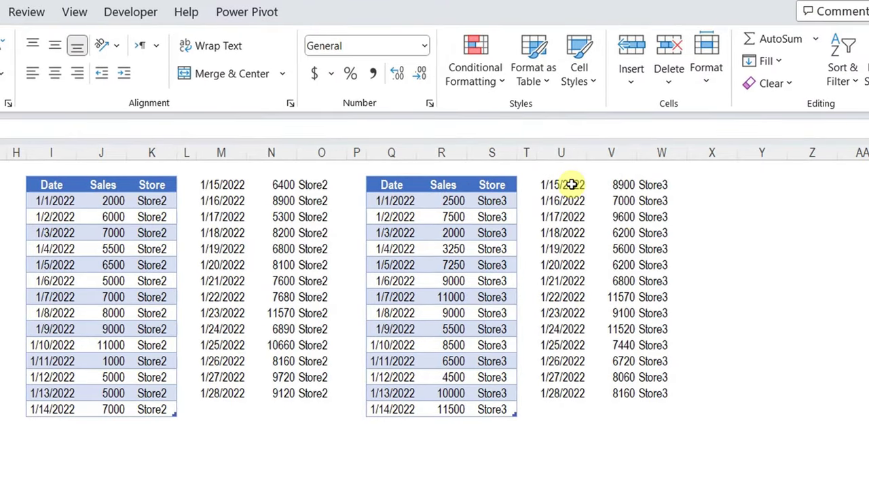
left_click_drag(729, 187, 821, 387)
left_click_drag(662, 384, 662, 400)
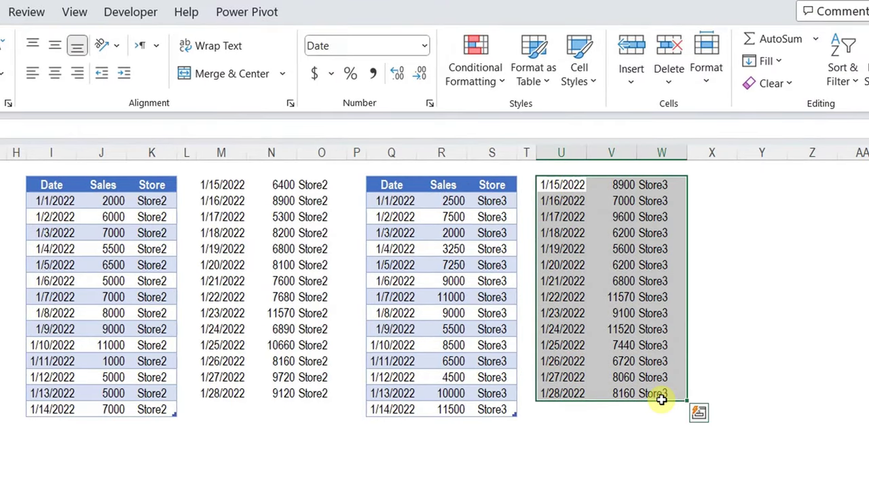
key("ctrl+c")
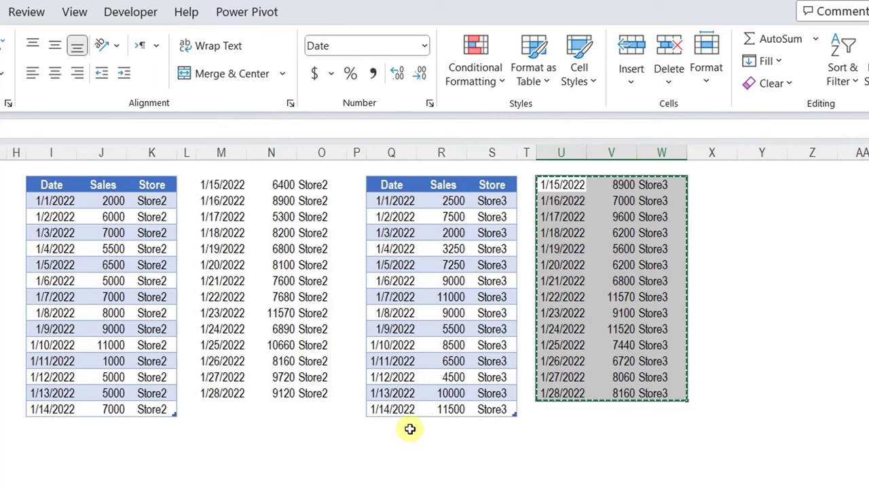
left_click(405, 425)
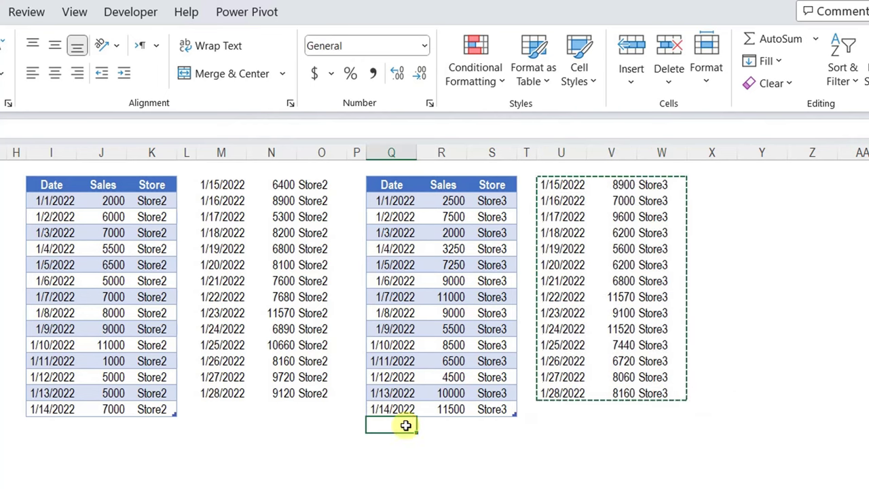
key("ctrl+v")
scroll(421, 417, "down", 2)
scroll(422, 416, "up", 2)
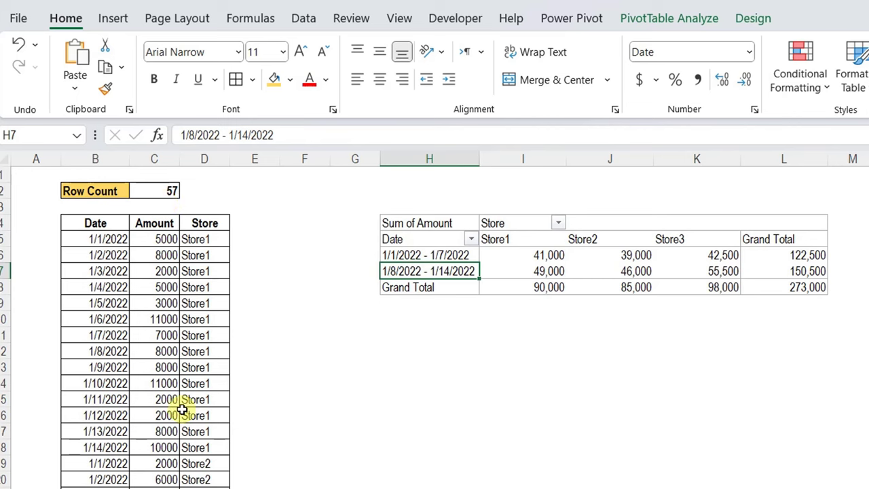
Inspect the last row of the stacked range on the Report sheet and refresh the PivotTable.
scroll(181, 407, "down", 11)
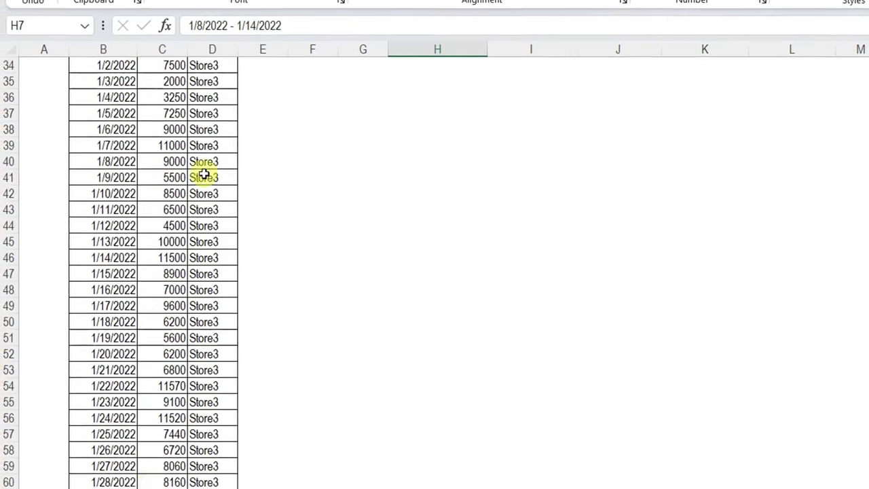
left_click(108, 470)
scroll(566, 325, "up", 10)
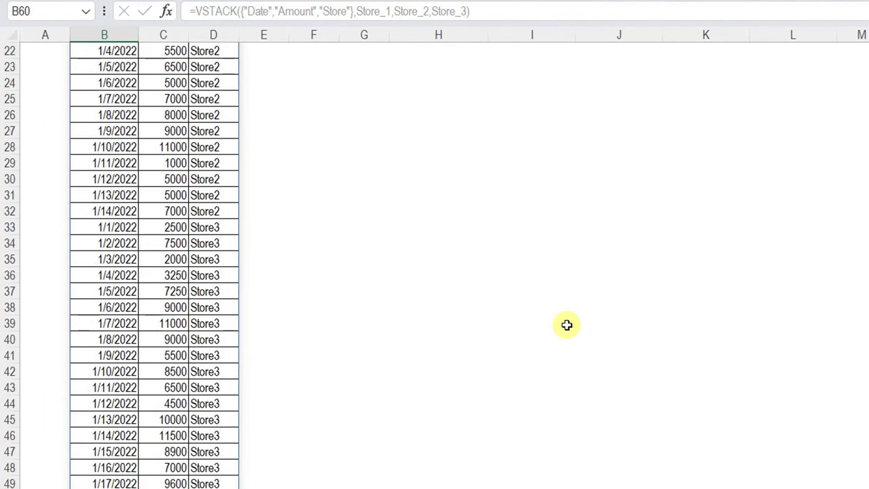
scroll(568, 324, "up", 1)
left_click(547, 146)
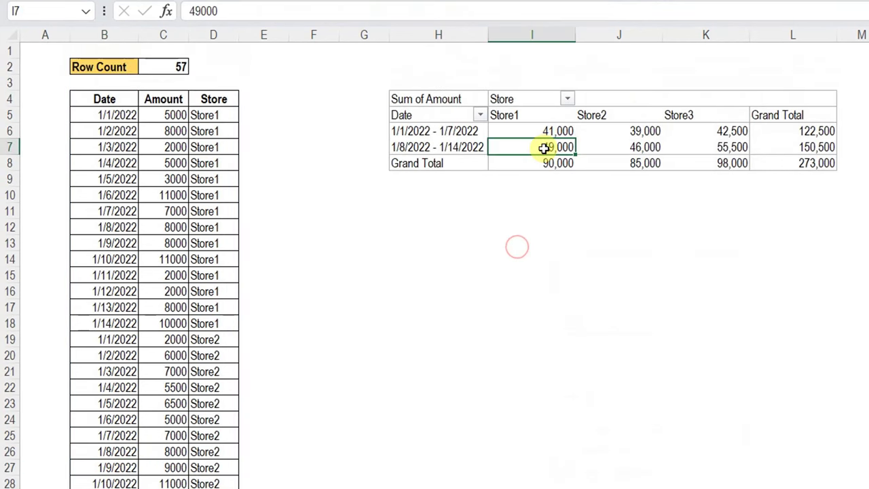
right_click(546, 148)
left_click(601, 270)
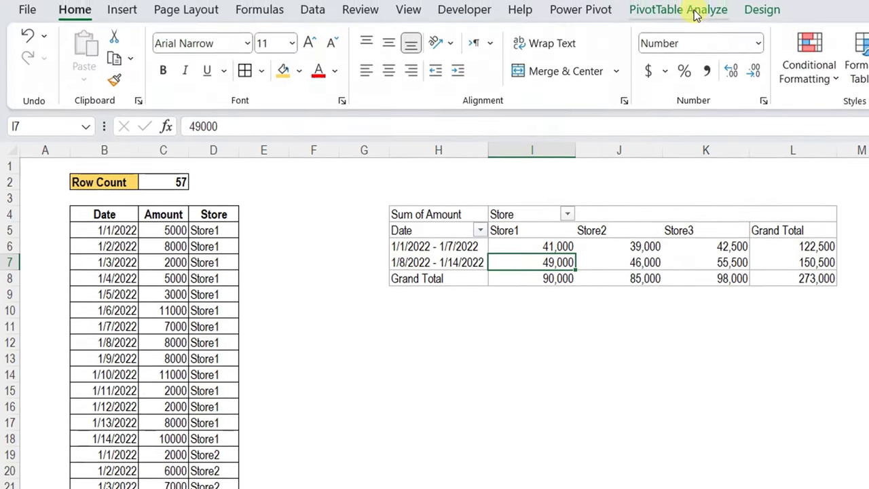
Examine which cells the PivotTable's data source covers, comparing them with the end of the stacked range.
left_click(696, 14)
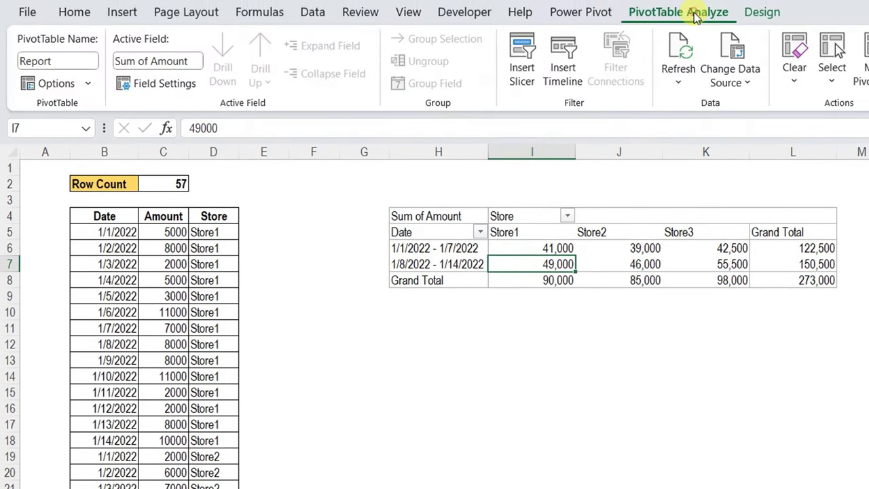
left_click(739, 58)
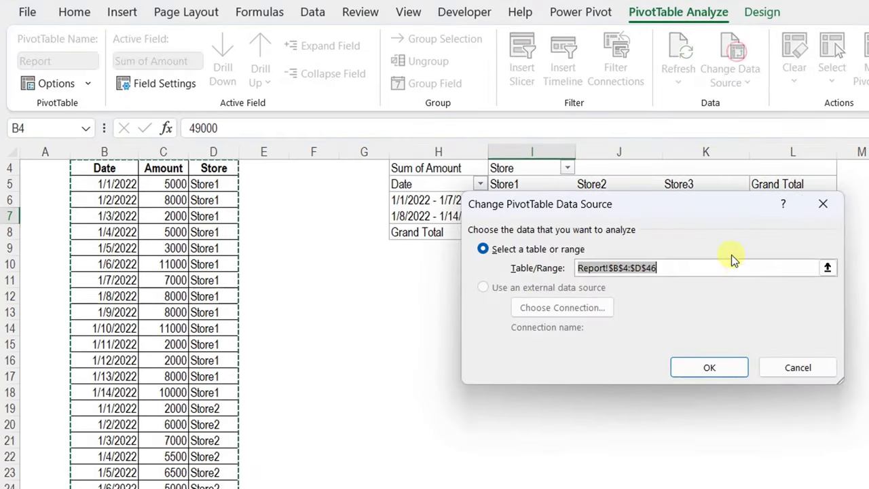
scroll(187, 389, "down", 3)
scroll(186, 389, "down", 7)
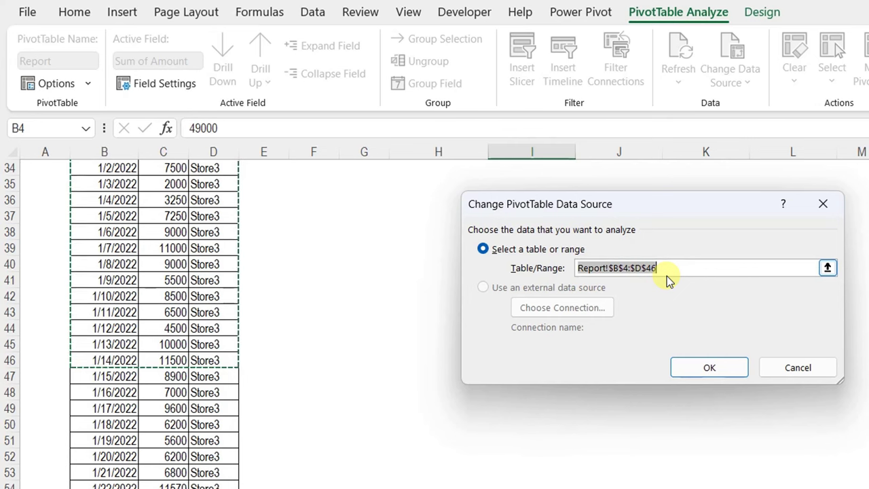
key("Return")
mouse_move(637, 280)
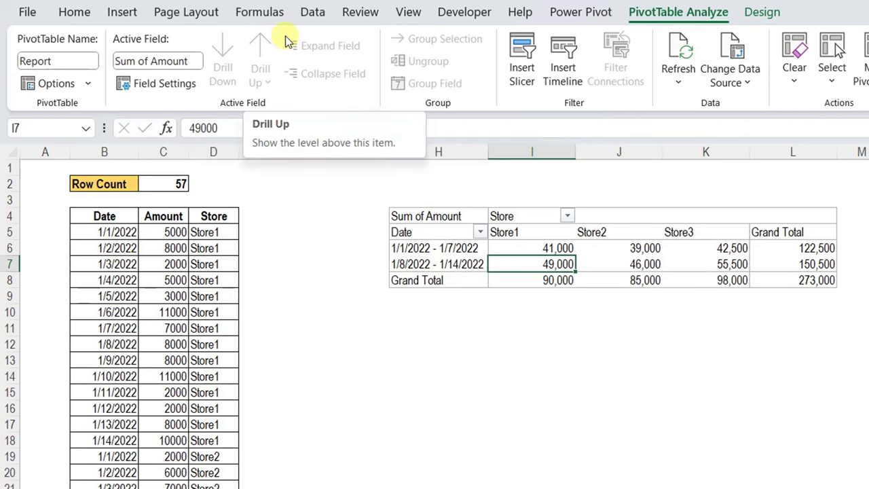
Define a workbook-scoped name PTSource that refers to the spilled range =Report!$B$4#.
left_click(258, 12)
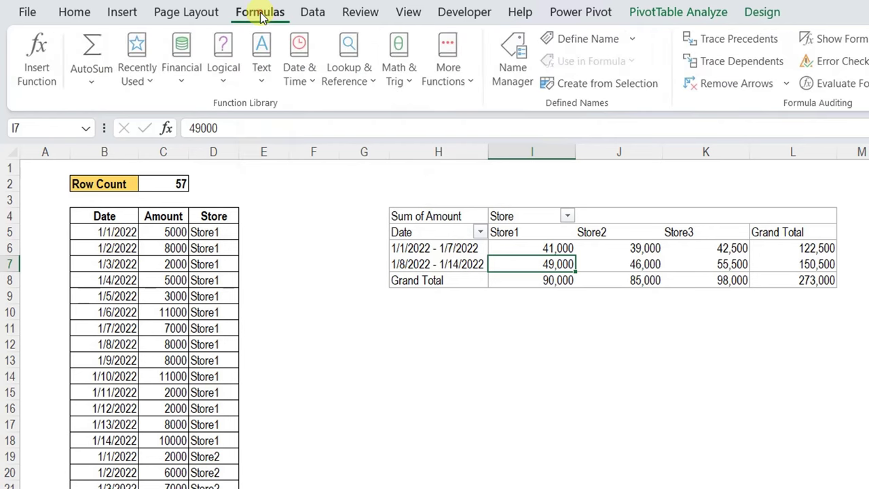
left_click(511, 57)
left_click(469, 141)
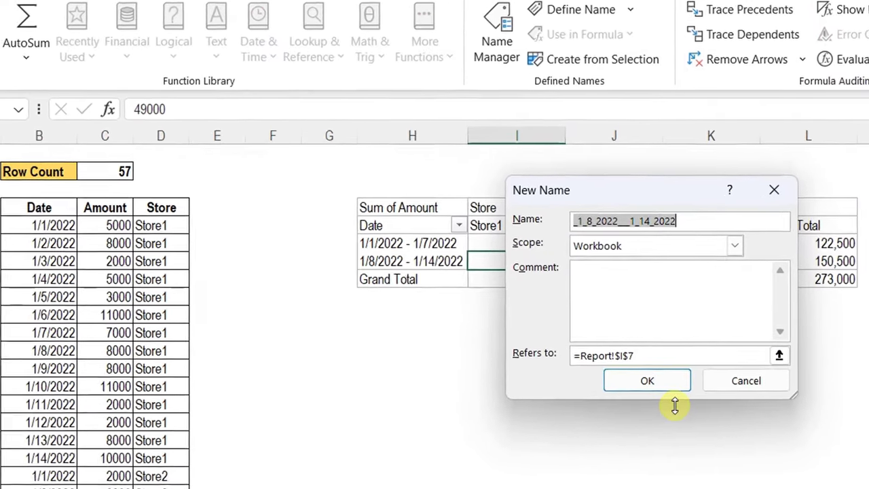
type("PTSource")
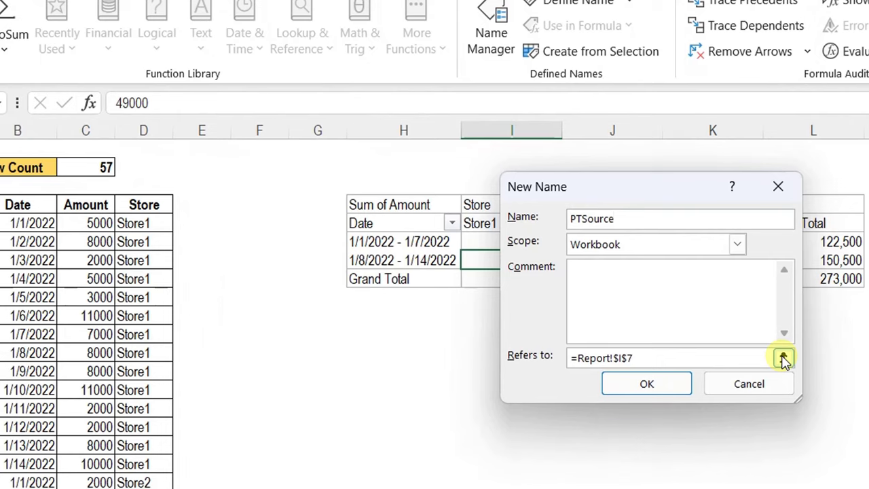
left_click(784, 357)
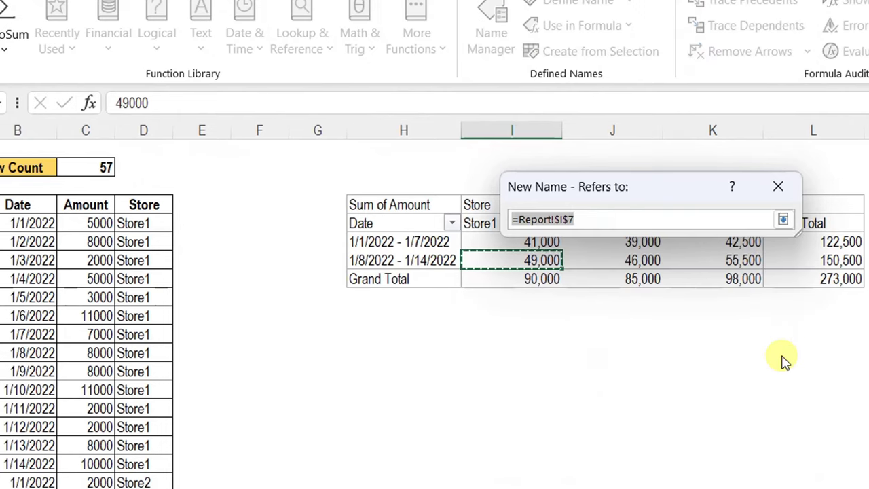
left_click(31, 223)
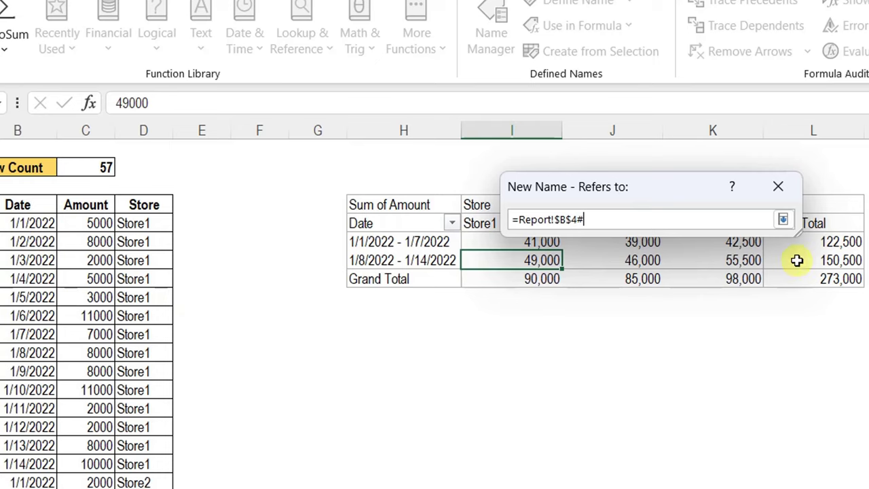
left_click(783, 220)
left_click(641, 379)
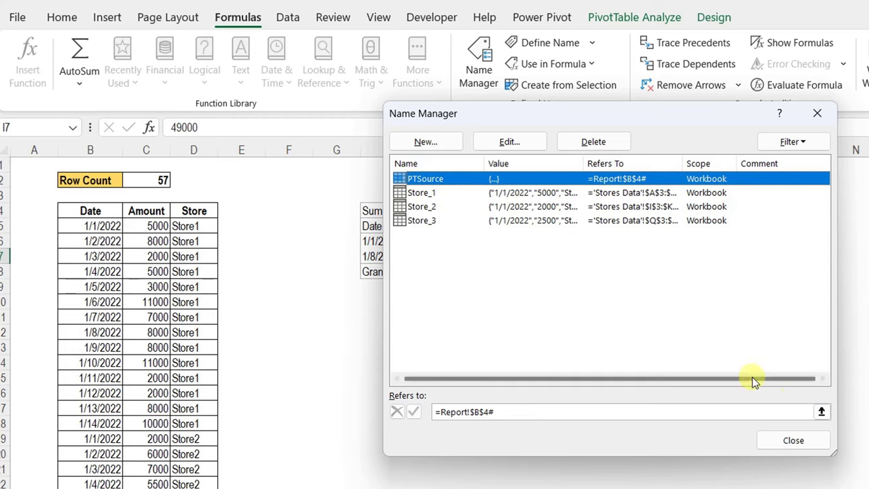
left_click(796, 440)
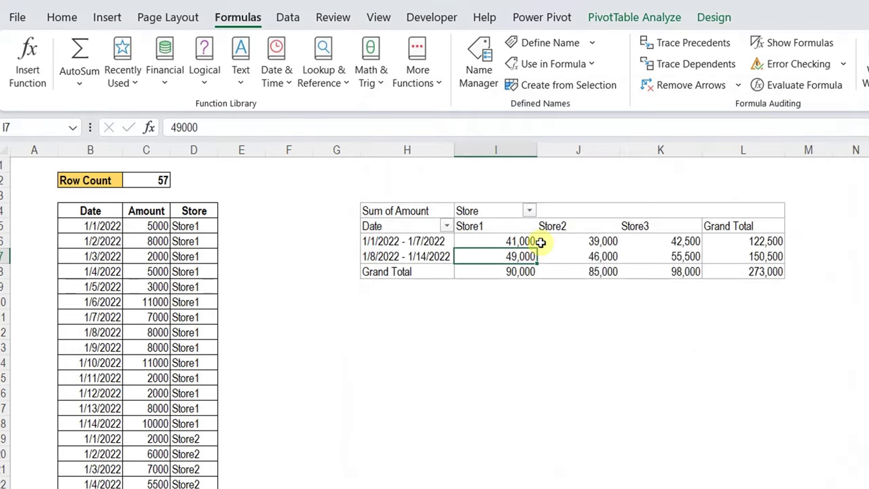
Change the PivotTable's data source to the name PTSource and widen column H to fit the date ranges.
left_click(635, 18)
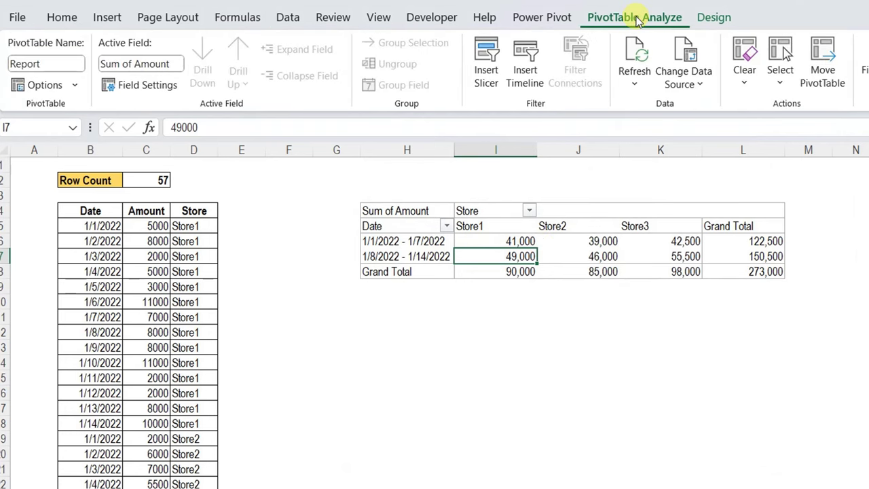
left_click(691, 59)
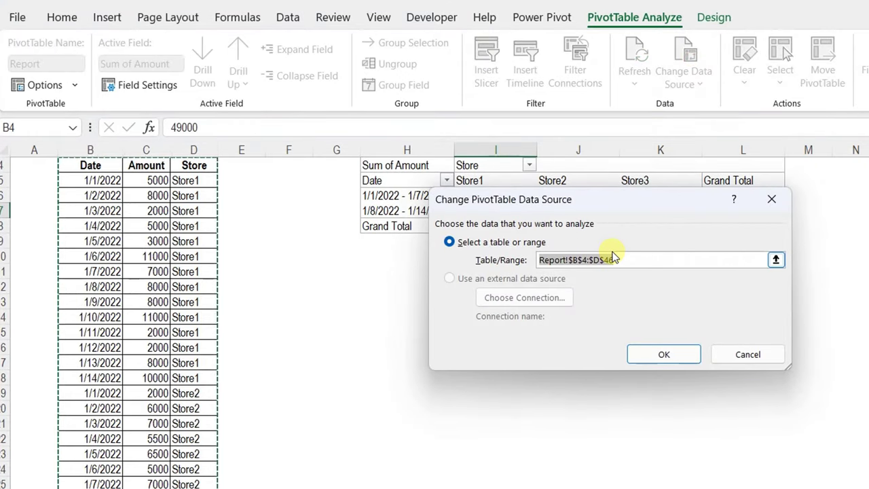
key("BackSpace")
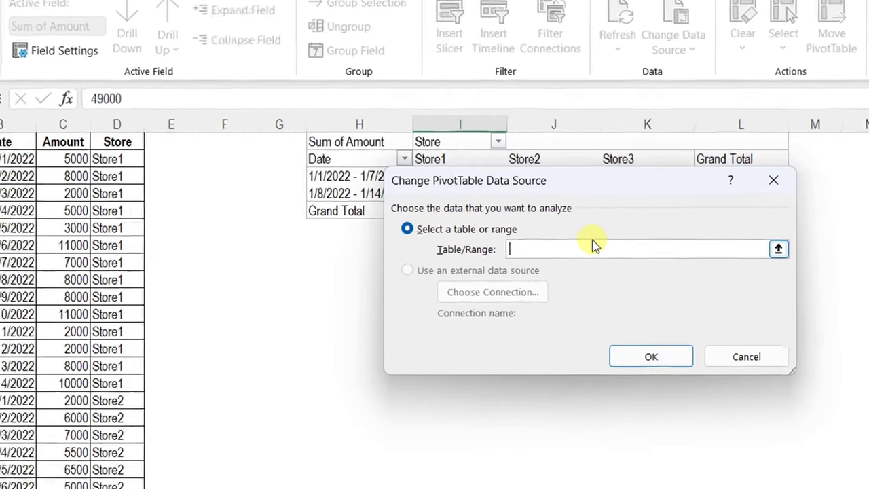
key("F3")
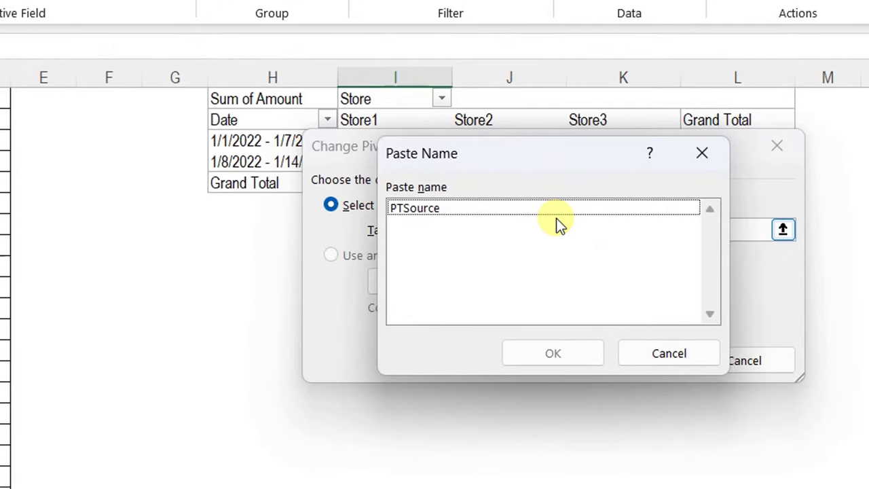
left_click(422, 212)
left_click(569, 357)
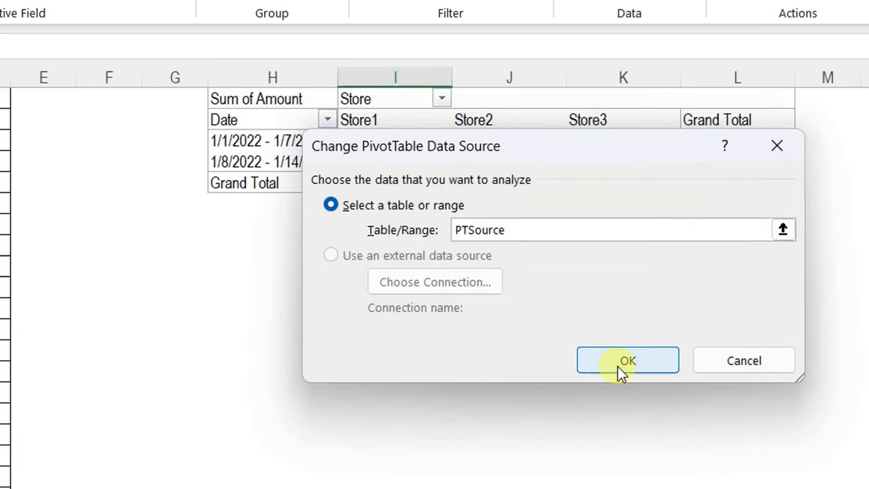
left_click(618, 367)
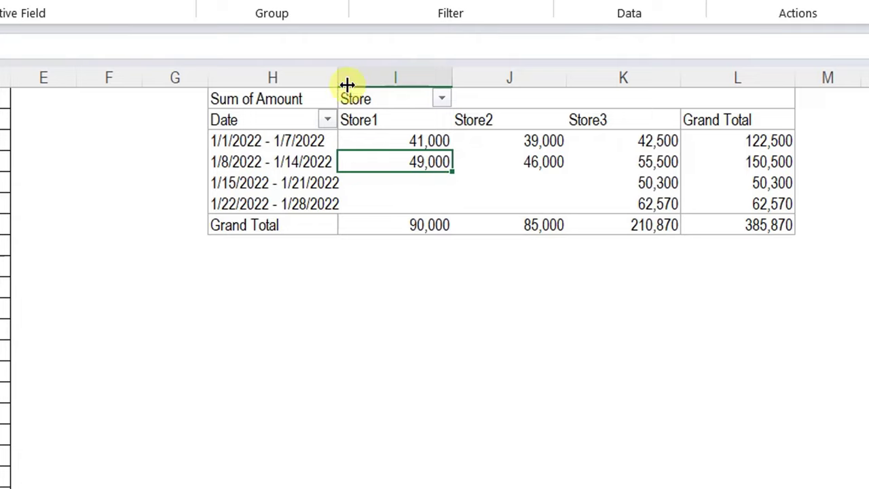
left_click_drag(344, 83, 363, 81)
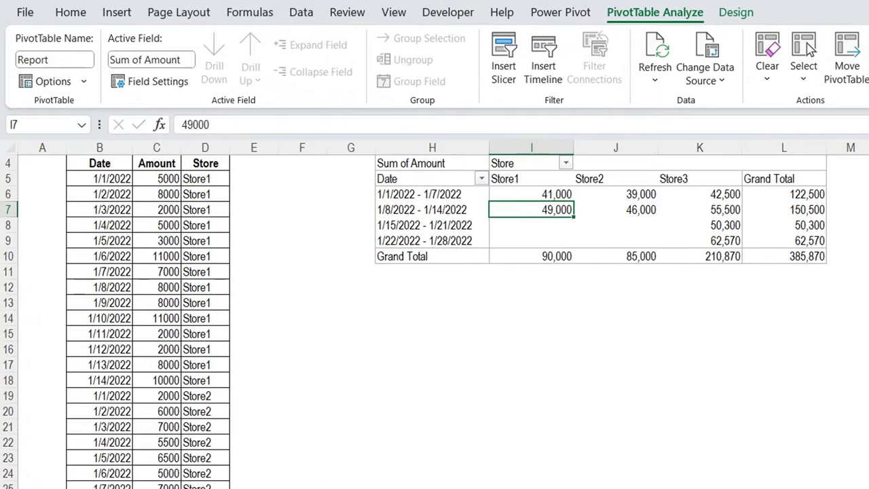
Append the loose Store2 and Store1 rows for 1/15/2022 to 1/28/2022 below their respective tables on the Stores Data sheet.
key("ctrl+Page_Up")
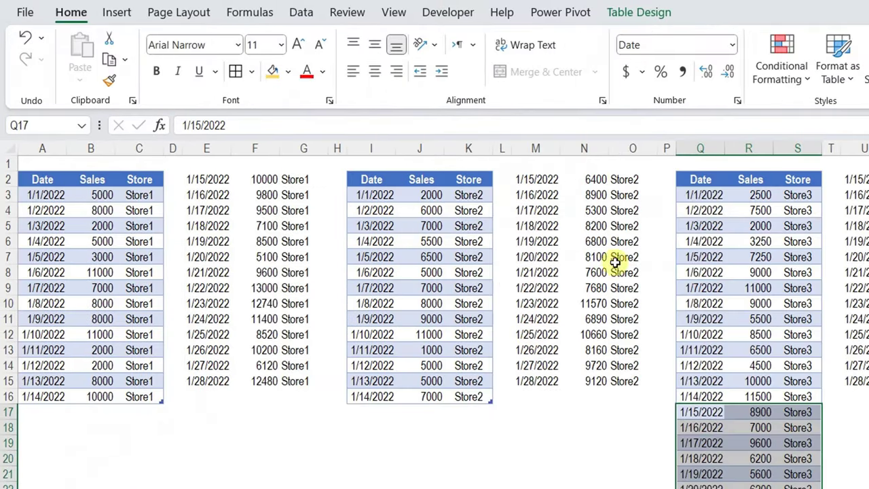
left_click_drag(564, 170, 624, 387)
key("ctrl+c")
left_click_drag(204, 179, 299, 381)
key("ctrl+c")
left_click(42, 410)
key("ctrl+v")
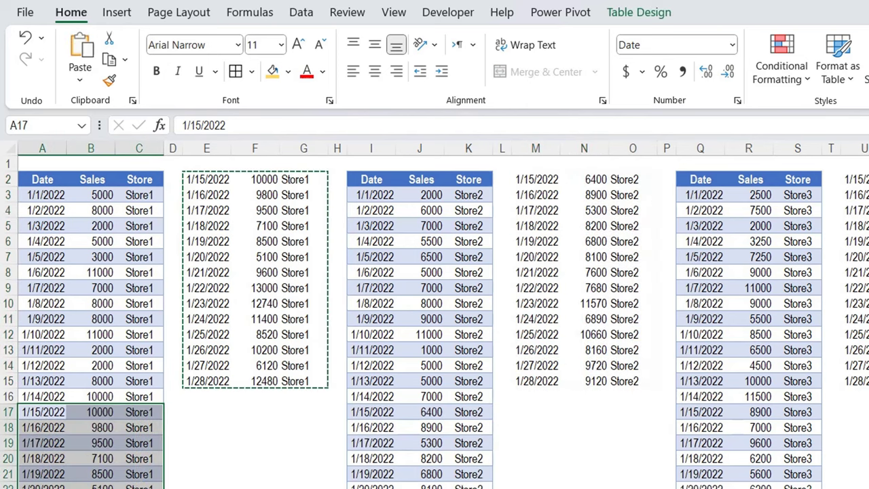
Refresh the PivotTable on the Report sheet to include the added Store1 and Store2 rows.
key("ctrl+Page_Down")
right_click(560, 207)
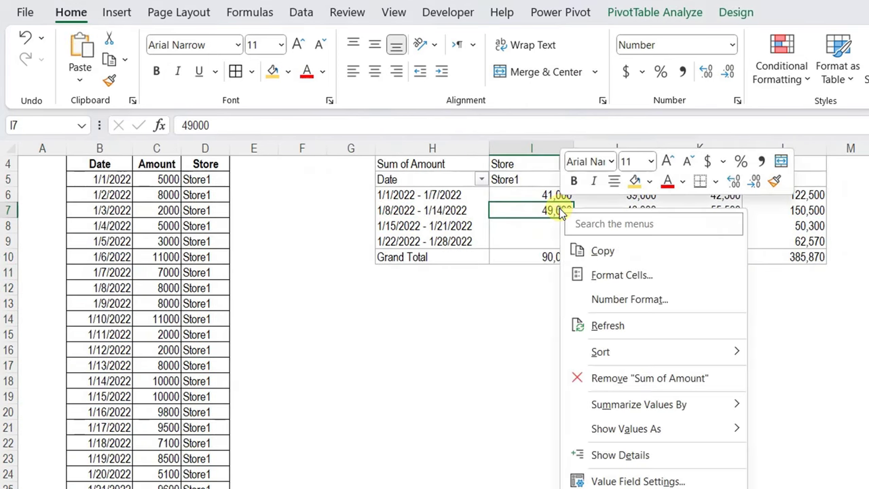
left_click(614, 323)
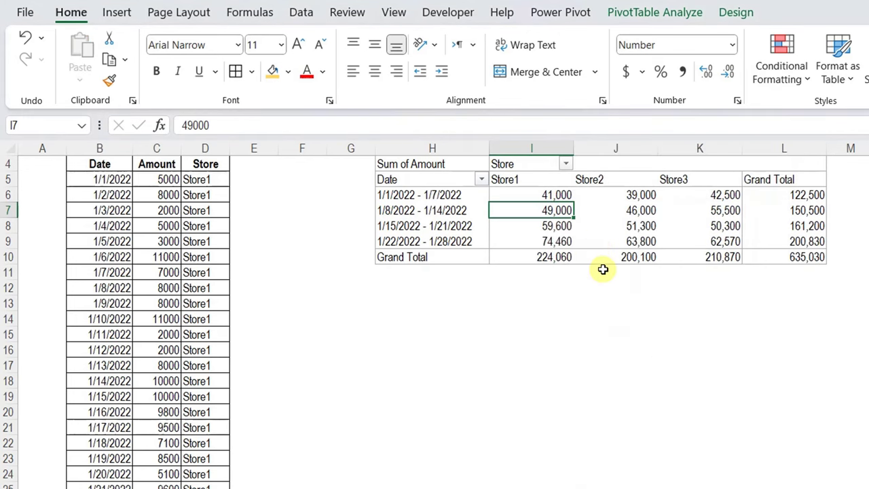
scroll(603, 269, "up", 1)
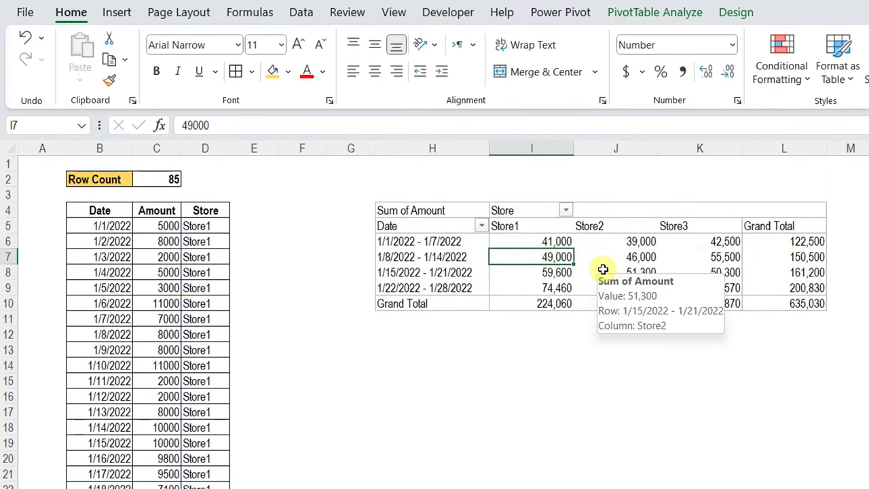
Add a row below the Store1 table on the Stores Data sheet with date 1/29, sales 1000000 and store Store1.
key("ctrl+Page_Down")
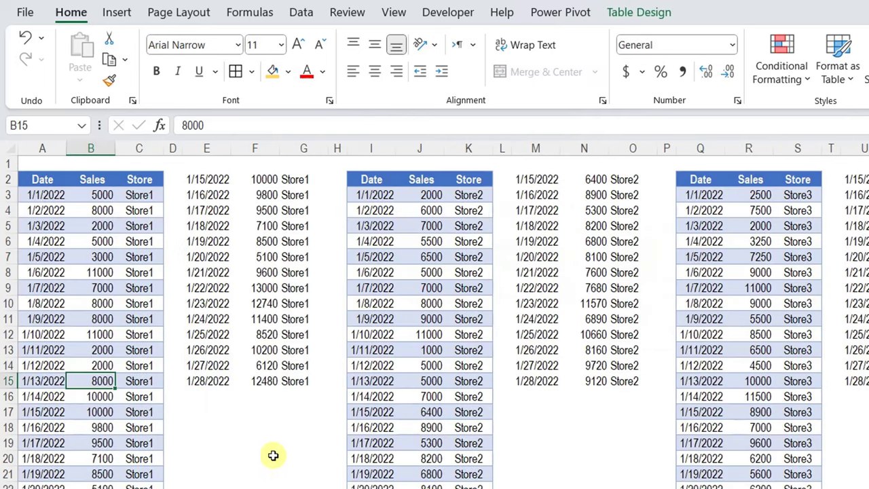
scroll(111, 446, "down", 6)
scroll(109, 444, "up", 1)
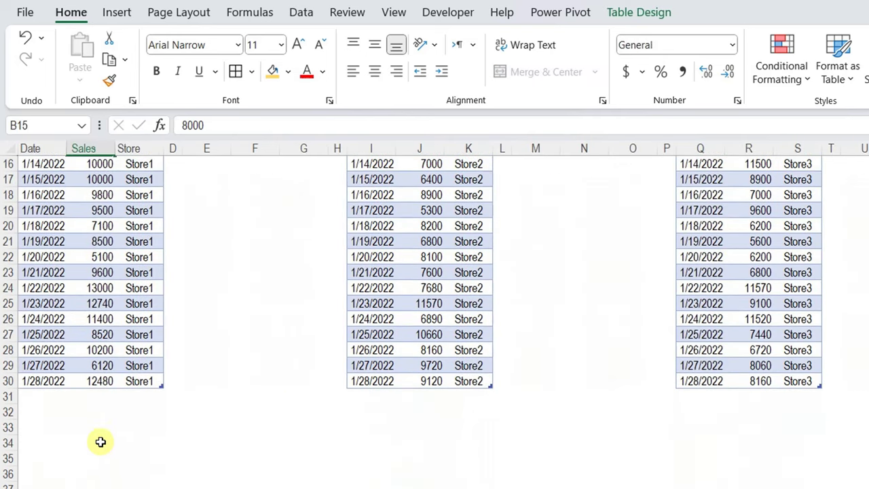
left_click(107, 401)
key("Left")
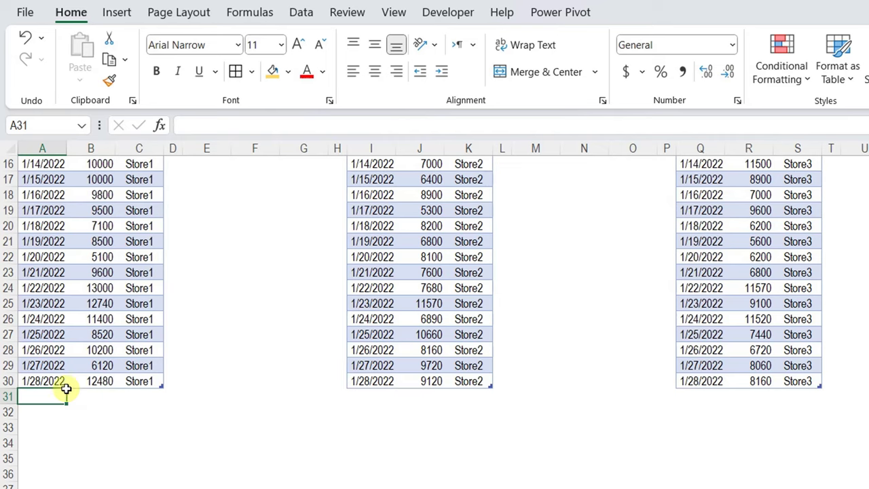
type("1/29")
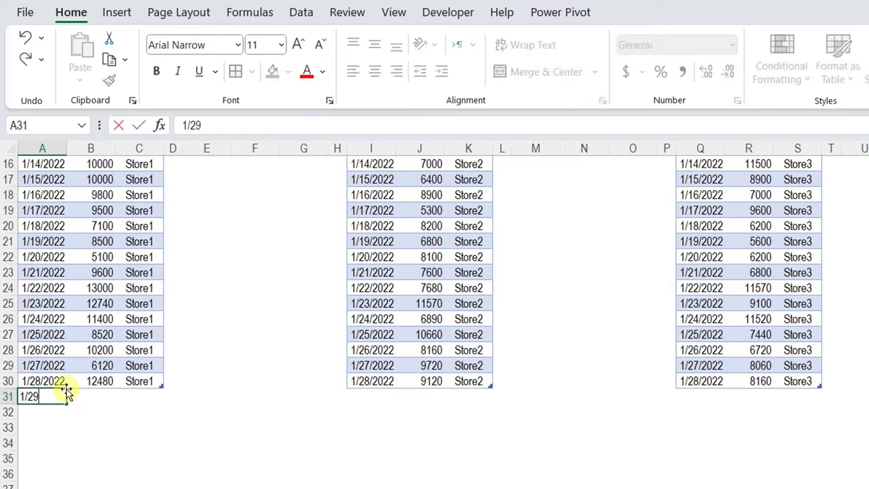
key("Return")
left_click(68, 394)
type("1000000")
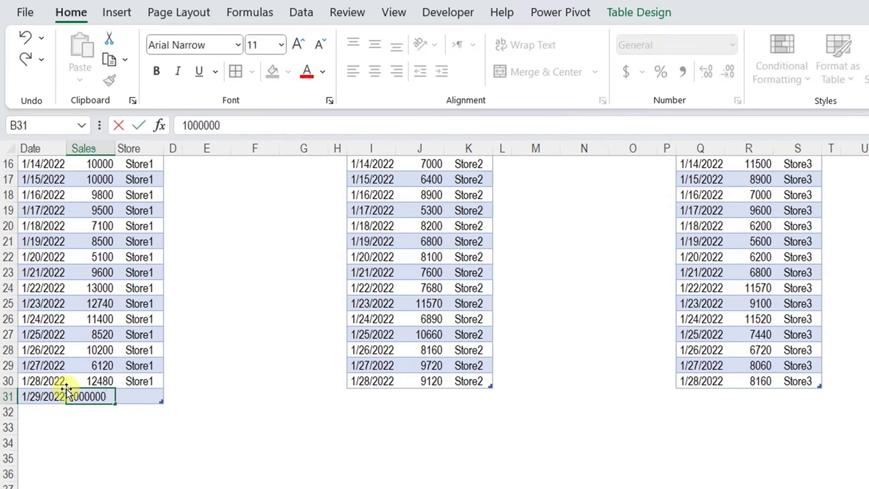
key("Return")
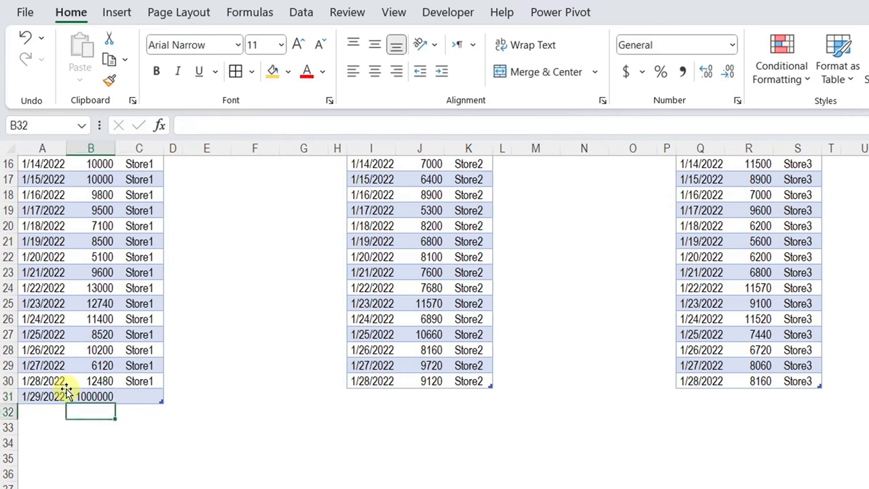
key("Up")
key("Right")
key("ctrl+d")
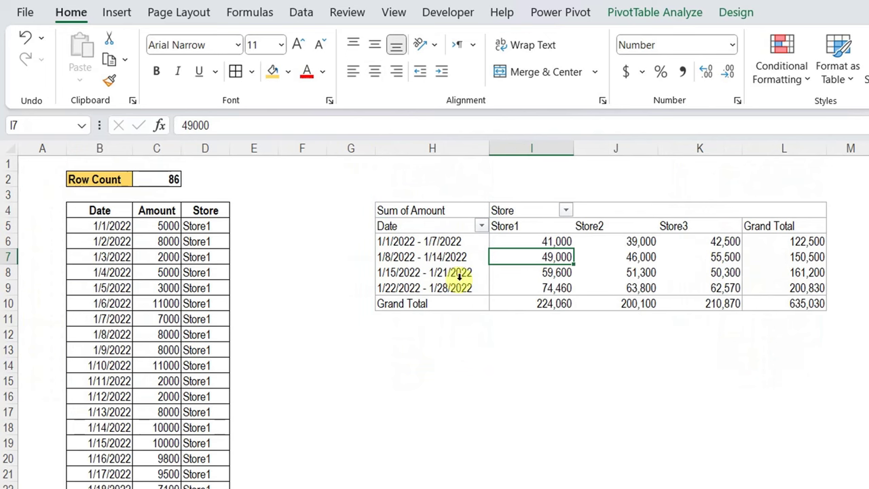
Refresh the PivotTable on the Report sheet to include the new 1/29/2022 Store1 row, and select its Store1 amount.
right_click(459, 272)
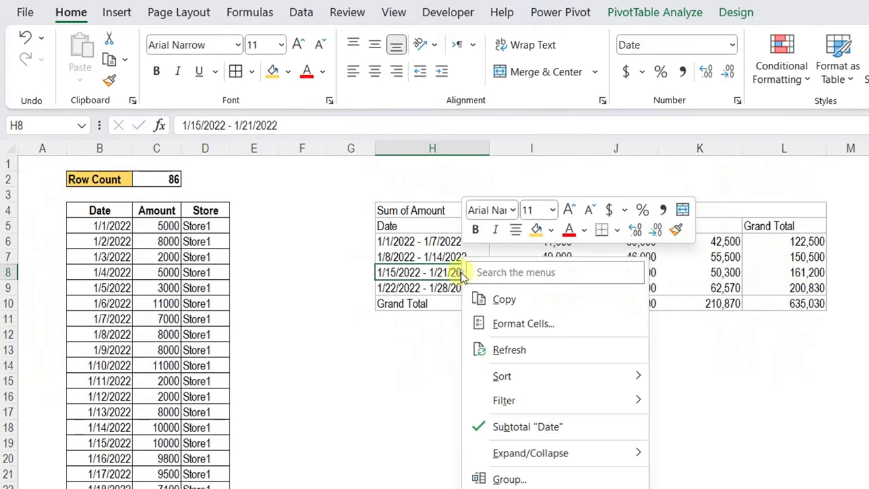
left_click(511, 350)
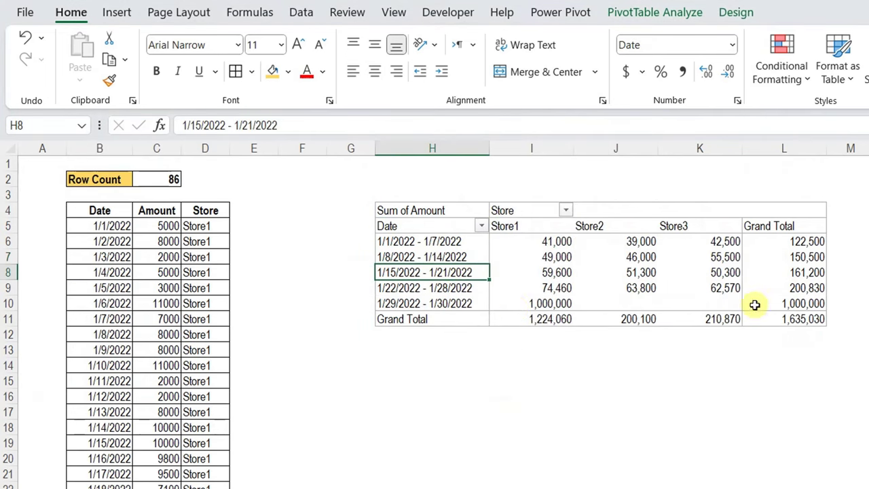
left_click(551, 303)
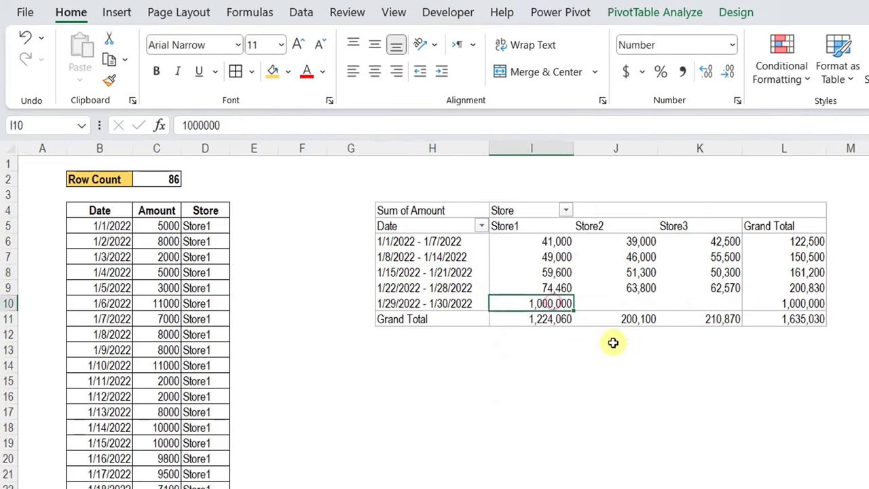